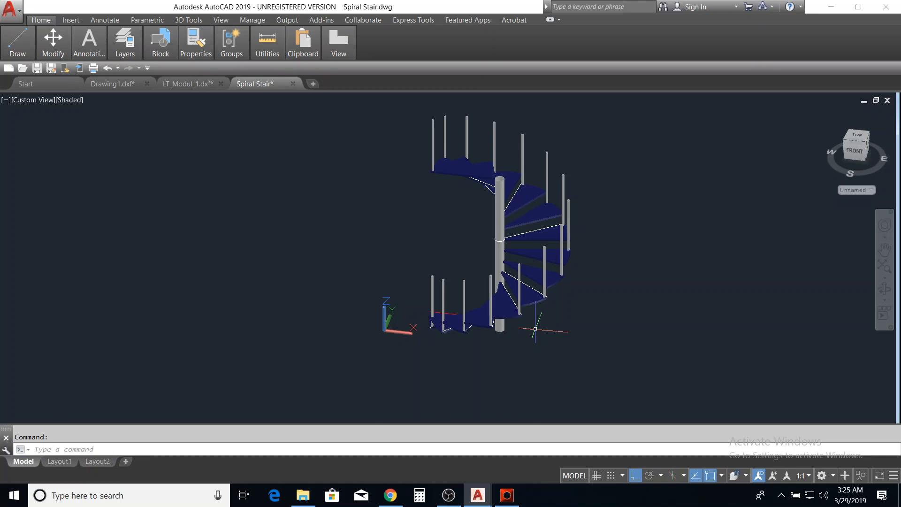
Examine the spiral stair's lower treads, baluster posts and central column from several angles.
left_click(891, 292)
left_click_drag(526, 334, 543, 291)
scroll(535, 312, "up", 2)
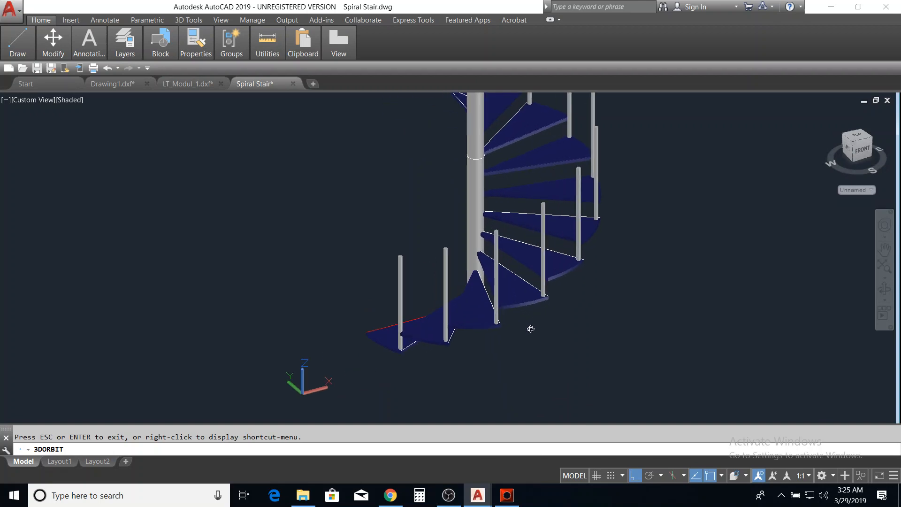
left_click_drag(437, 353, 436, 332)
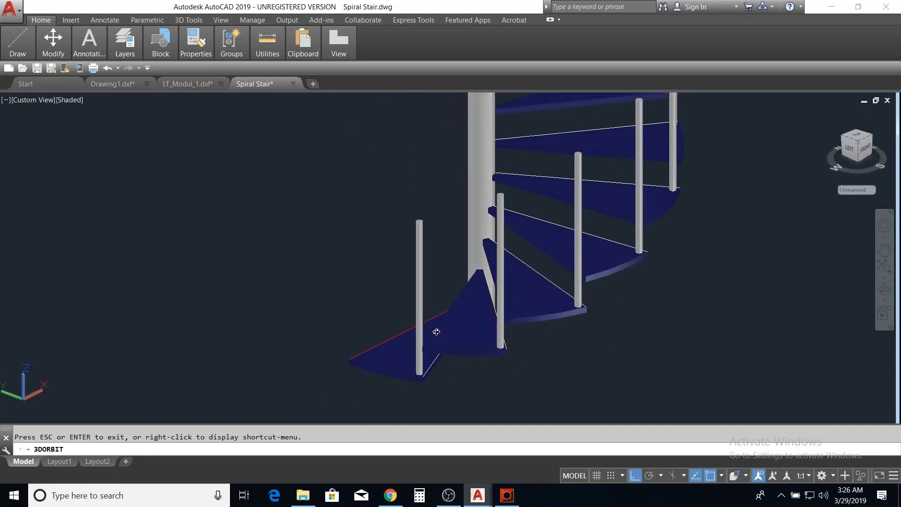
key("Escape")
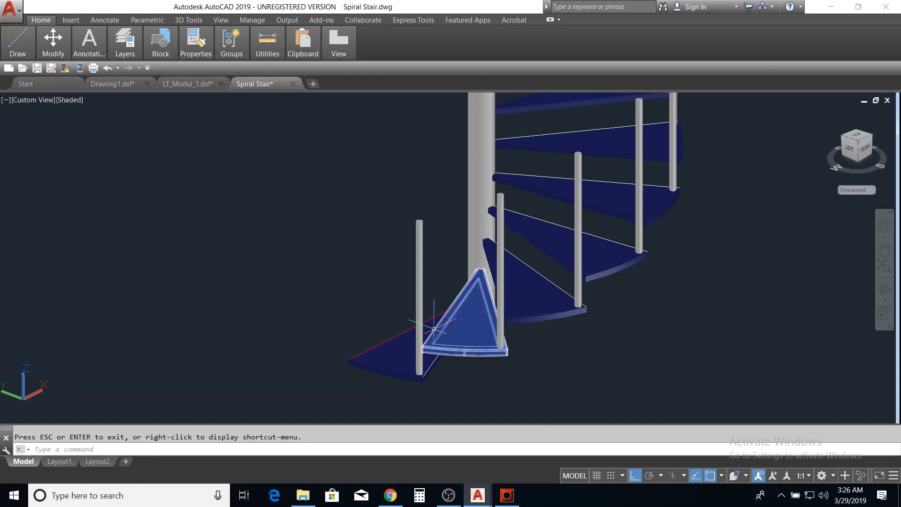
scroll(436, 330, "down", 5)
scroll(430, 313, "up", 4)
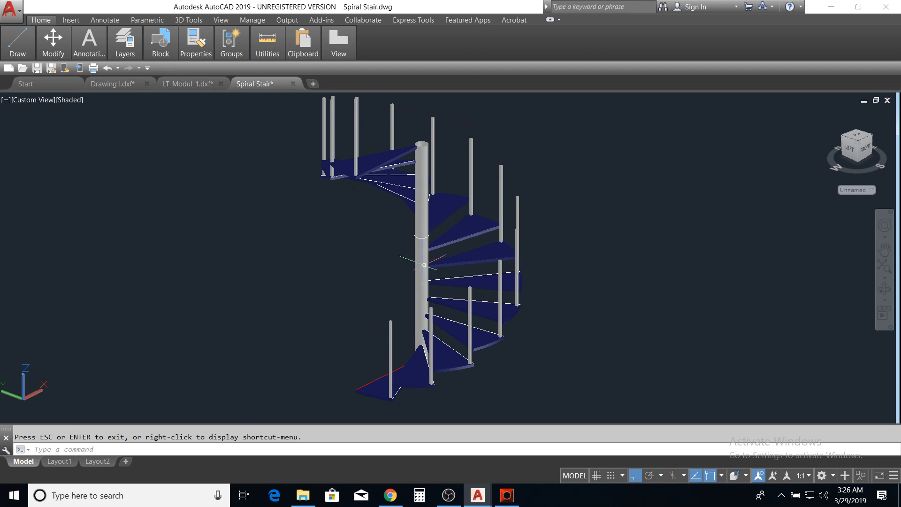
left_click_drag(451, 328, 486, 299)
key("Escape")
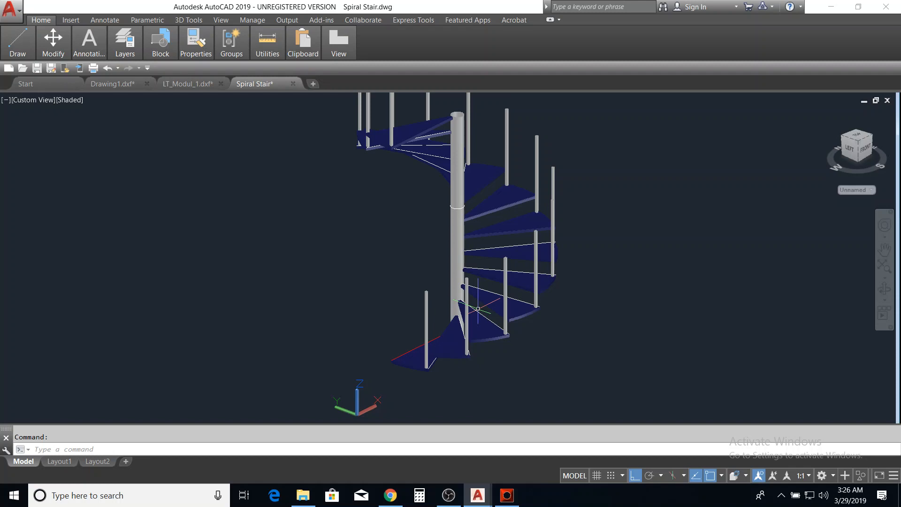
Start a spline at the top centre of the lowest baluster post.
type("s")
key("Return")
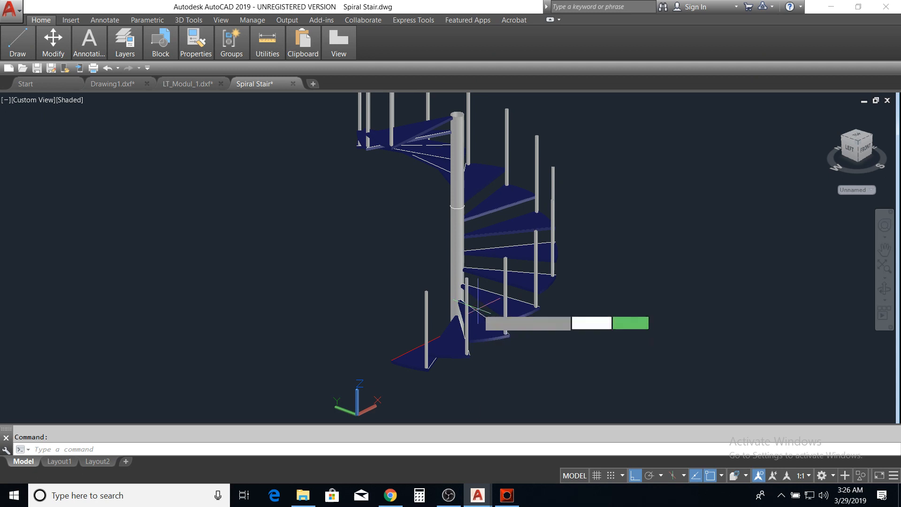
scroll(477, 309, "up", 3)
scroll(420, 287, "up", 3)
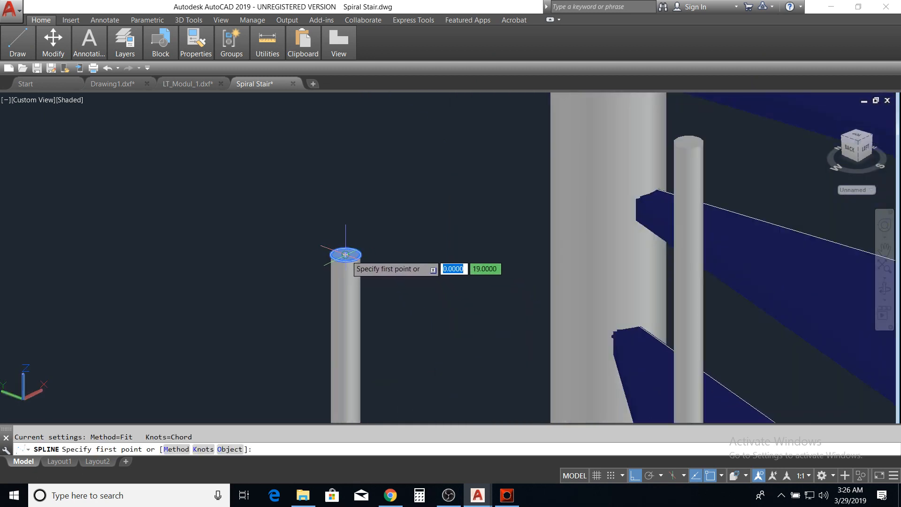
left_click(346, 254)
scroll(386, 248, "down", 5)
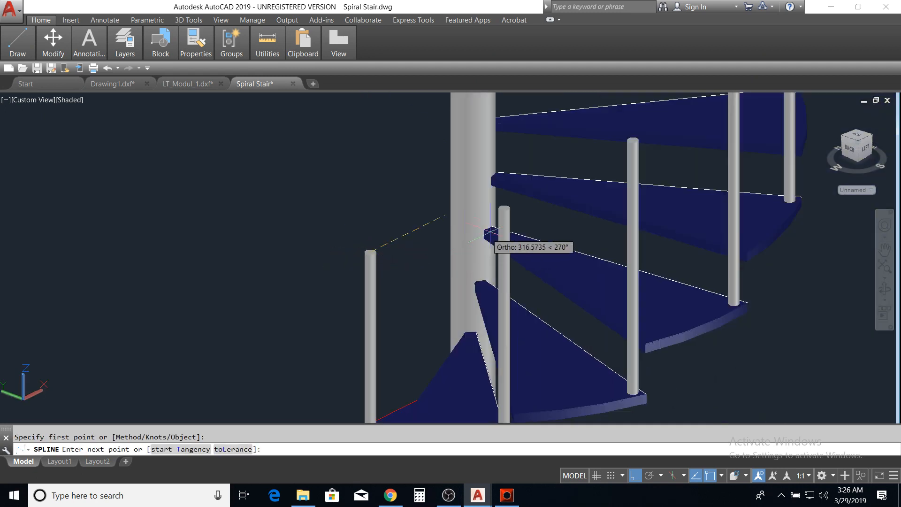
Turn off Ortho and continue the spline to the top centre of the second post from the bottom.
scroll(504, 220, "down", 5)
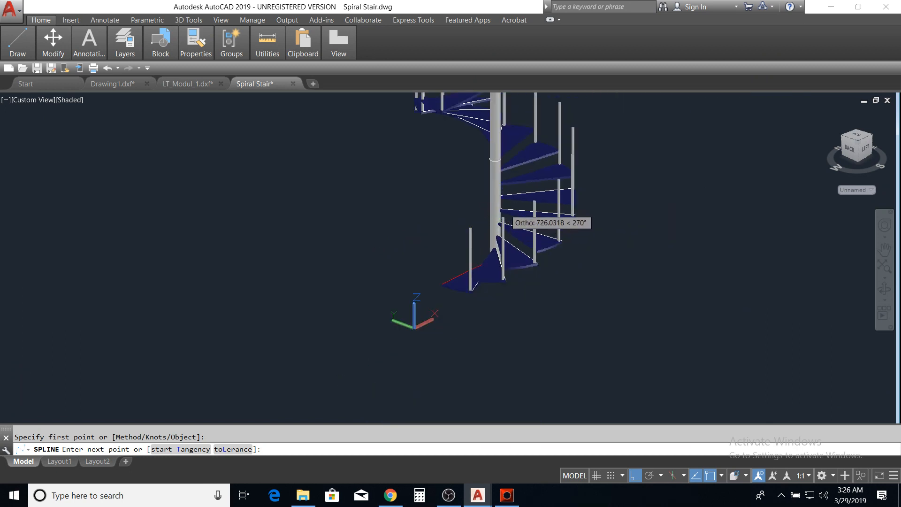
scroll(503, 286, "up", 4)
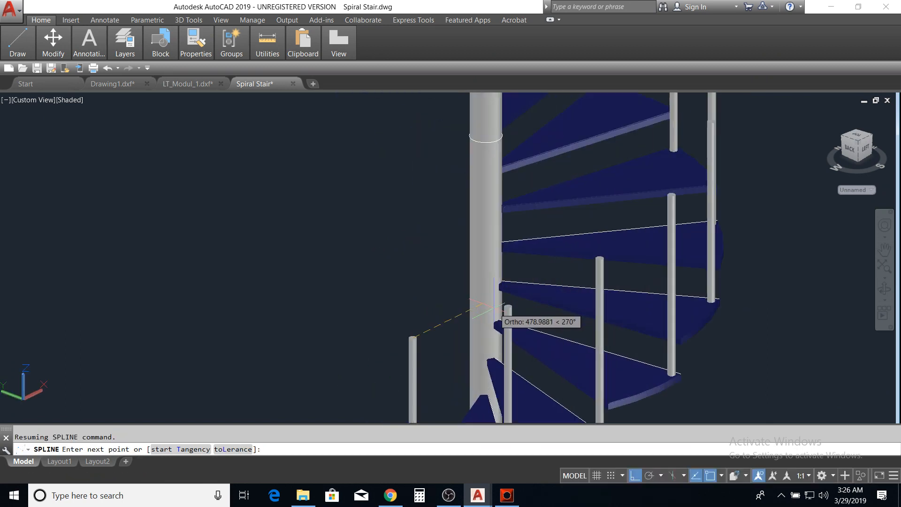
scroll(493, 308, "up", 1)
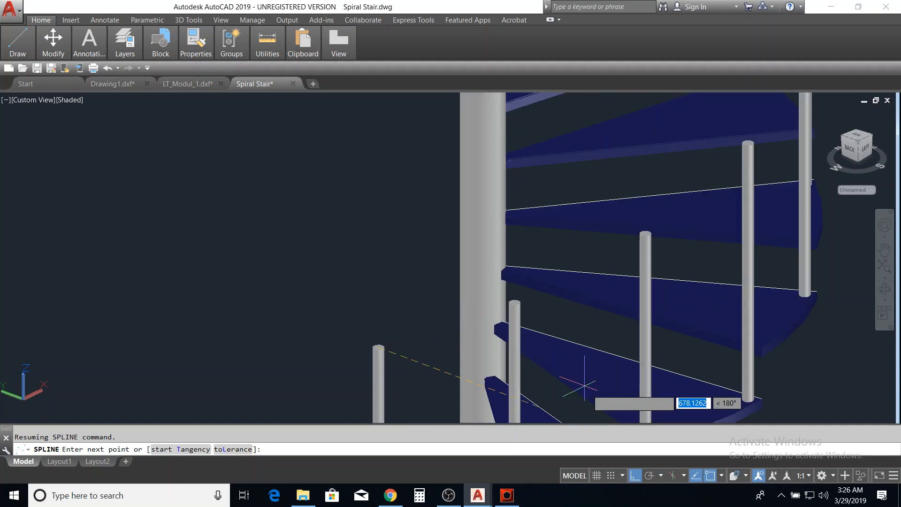
left_click(635, 477)
scroll(545, 359, "up", 3)
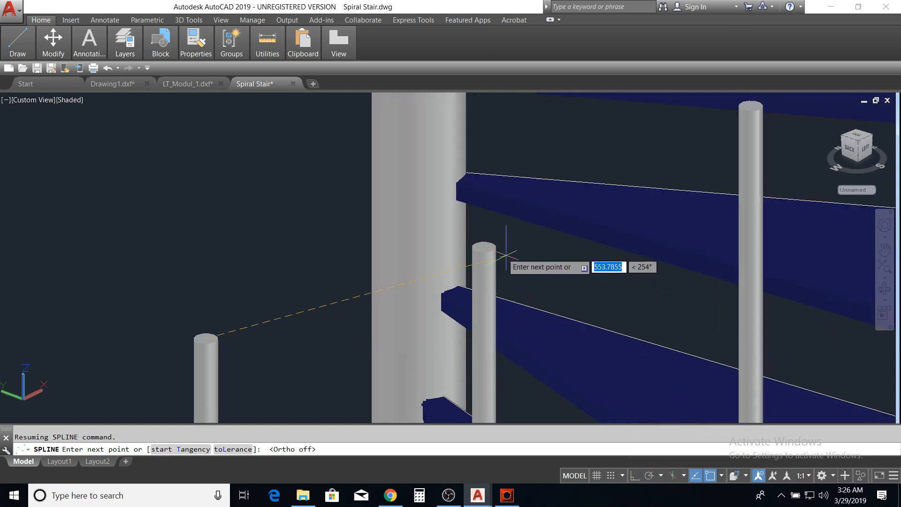
left_click(482, 249)
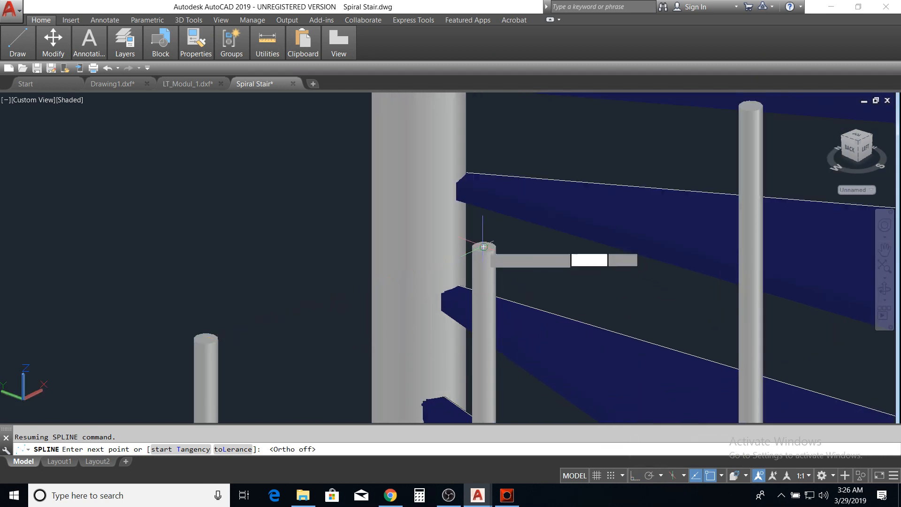
Continue the spline through the top centres of the third and fourth posts going up the stair.
scroll(482, 249, "down", 3)
scroll(583, 167, "up", 3)
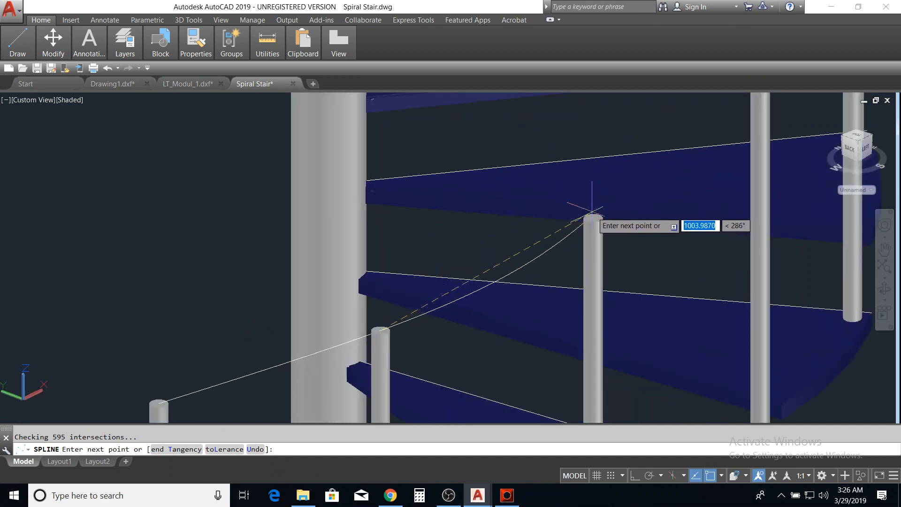
left_click(593, 218)
scroll(593, 218, "down", 3)
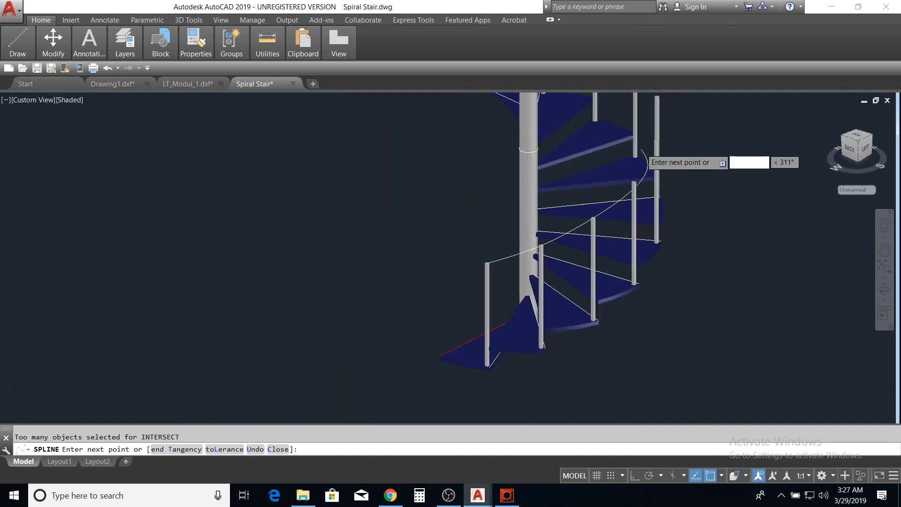
scroll(749, 158, "up", 3)
left_click(626, 216)
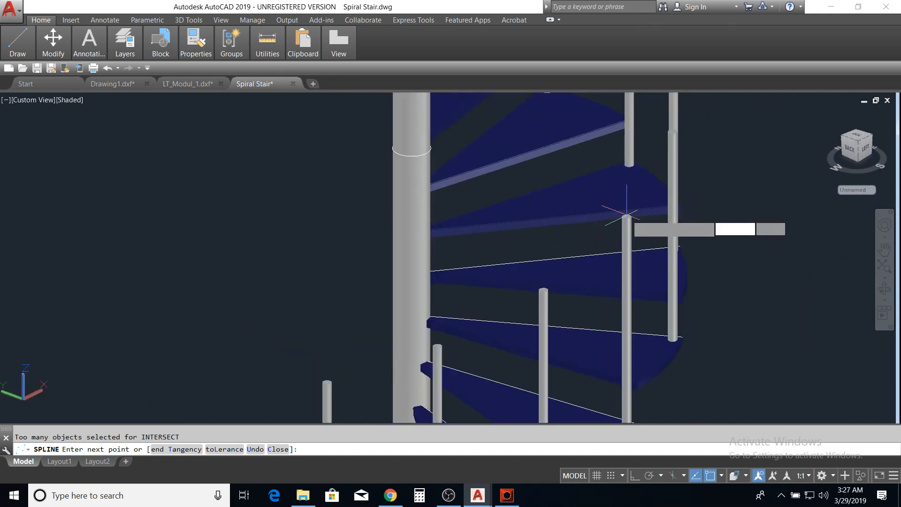
Add spline points at the top centres of the fifth and sixth baluster posts.
scroll(688, 102, "up", 3)
scroll(687, 103, "up", 2)
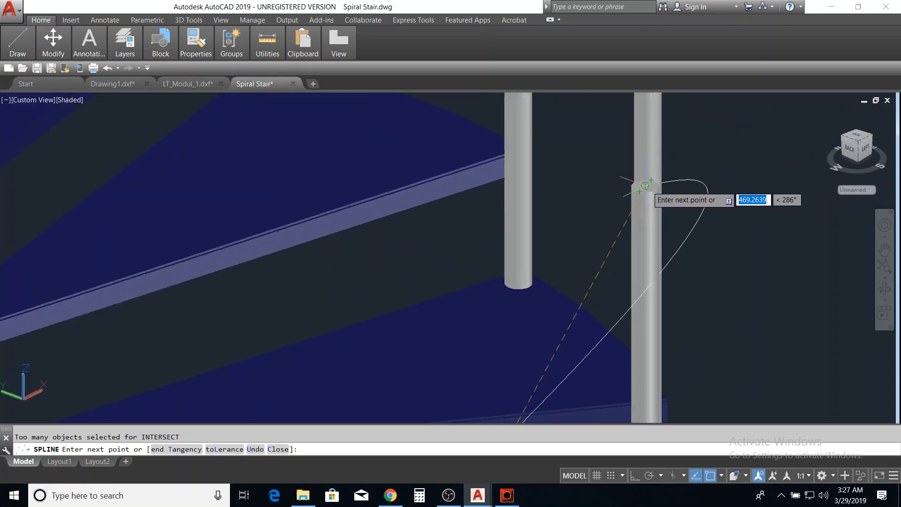
scroll(642, 186, "down", 3)
middle_click_drag(664, 132, 651, 236)
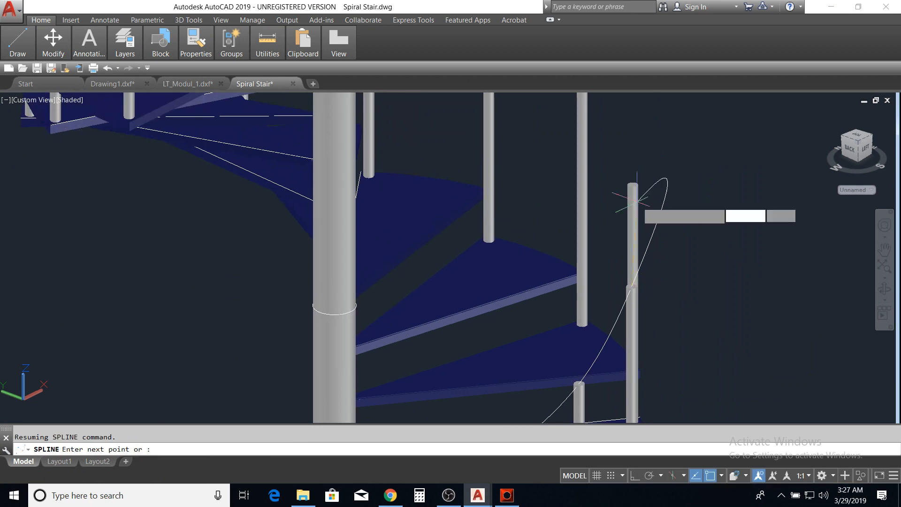
scroll(637, 200, "up", 5)
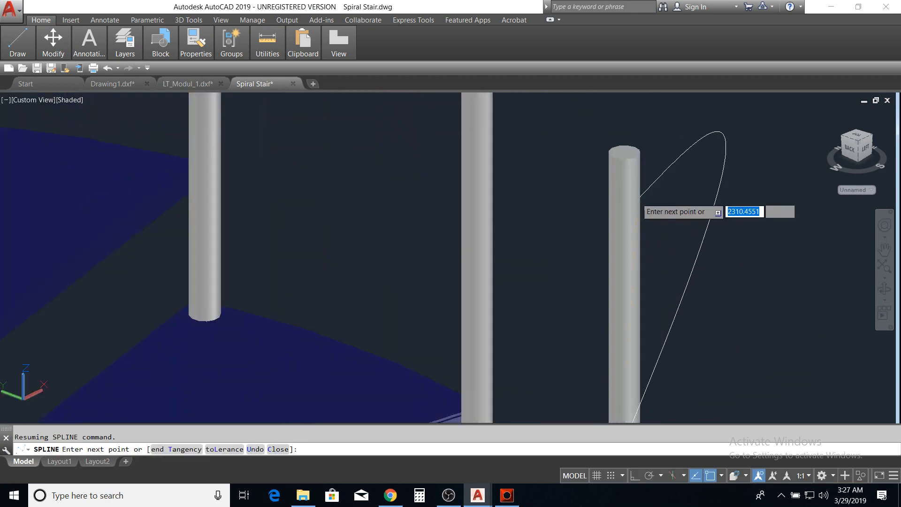
left_click(625, 152)
Extend the spline through the top centres of the seventh and eighth posts.
scroll(624, 152, "down", 3)
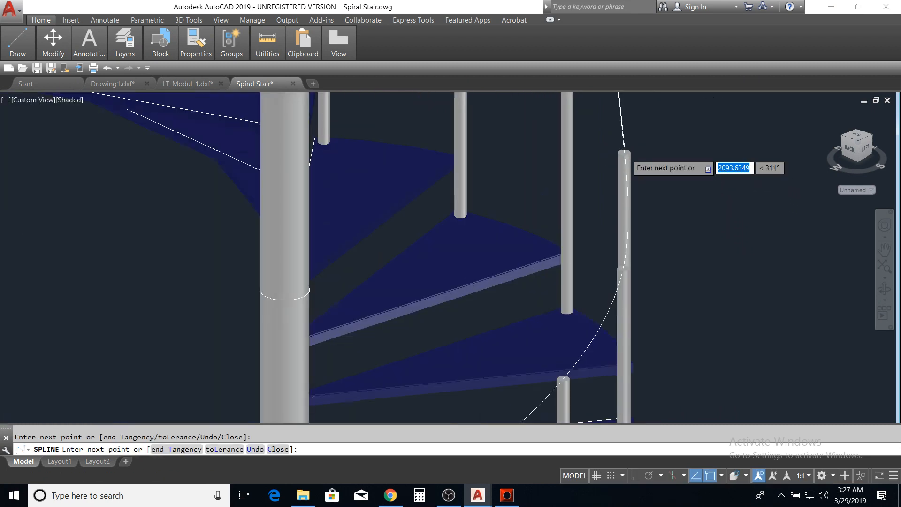
middle_click_drag(591, 99, 591, 242)
scroll(596, 282, "up", 5)
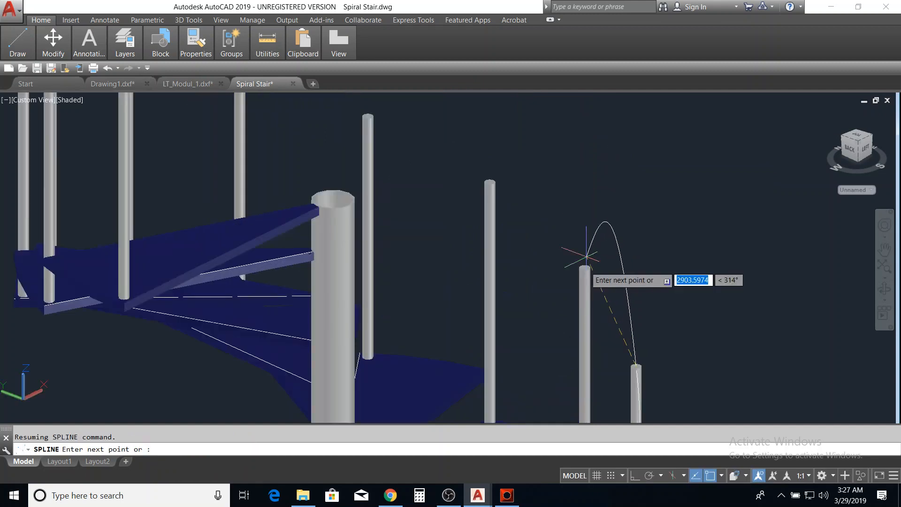
left_click(586, 256)
scroll(587, 263, "down", 5)
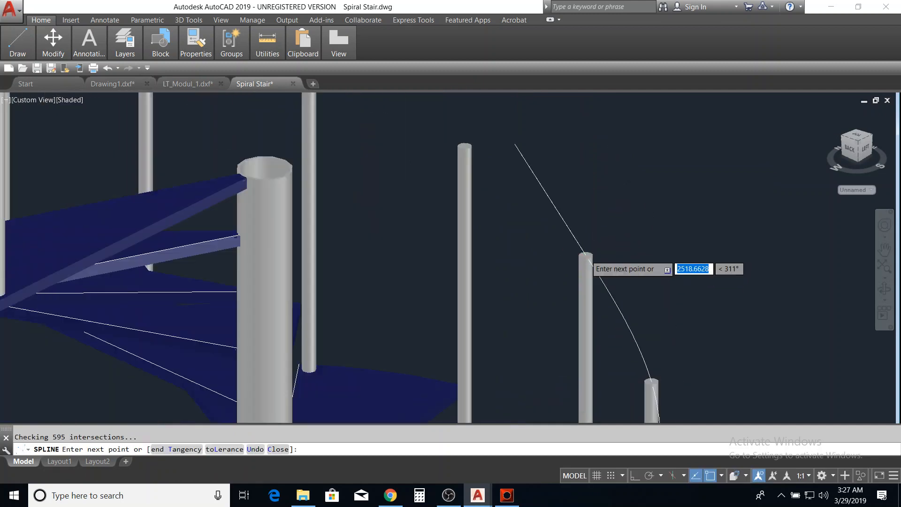
scroll(520, 241, "up", 5)
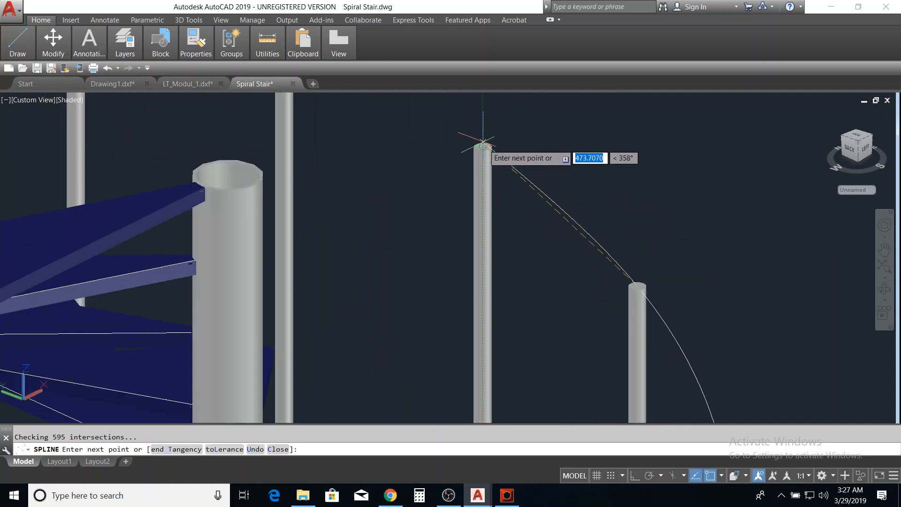
left_click(483, 146)
Place the following spline points at the top centres of the ninth and tenth posts.
scroll(484, 147, "down", 5)
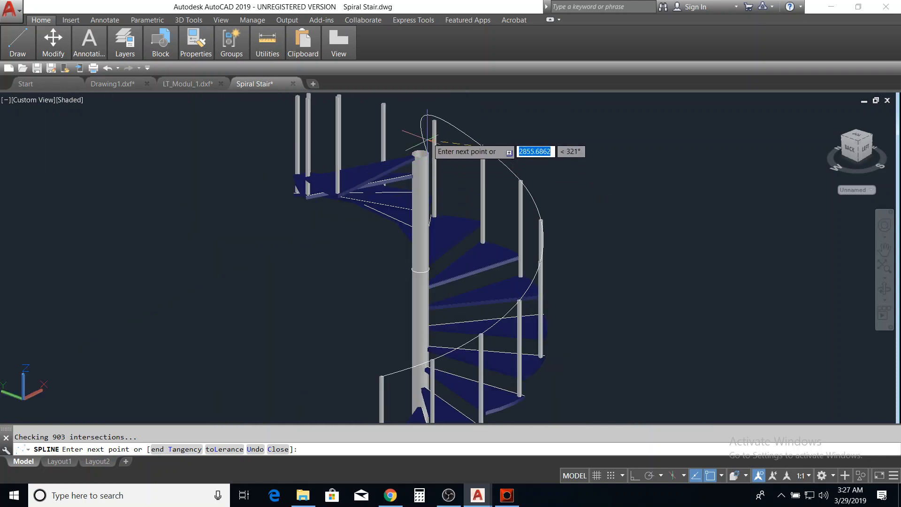
scroll(436, 141, "up", 5)
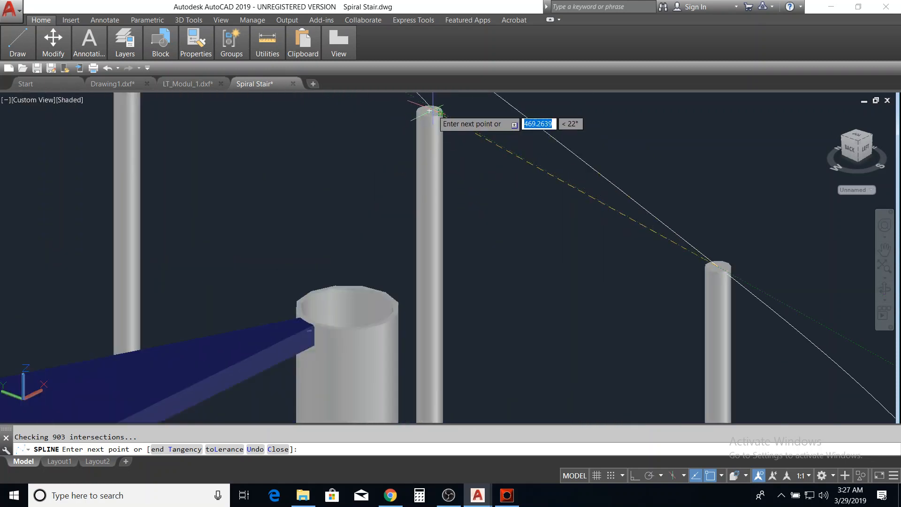
left_click(429, 110)
scroll(419, 209, "down", 3)
scroll(428, 214, "down", 3)
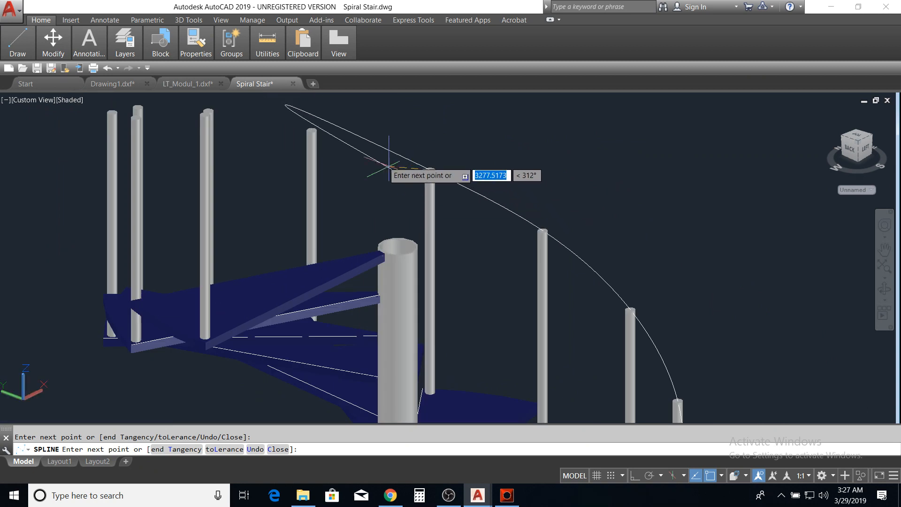
scroll(314, 134, "up", 4)
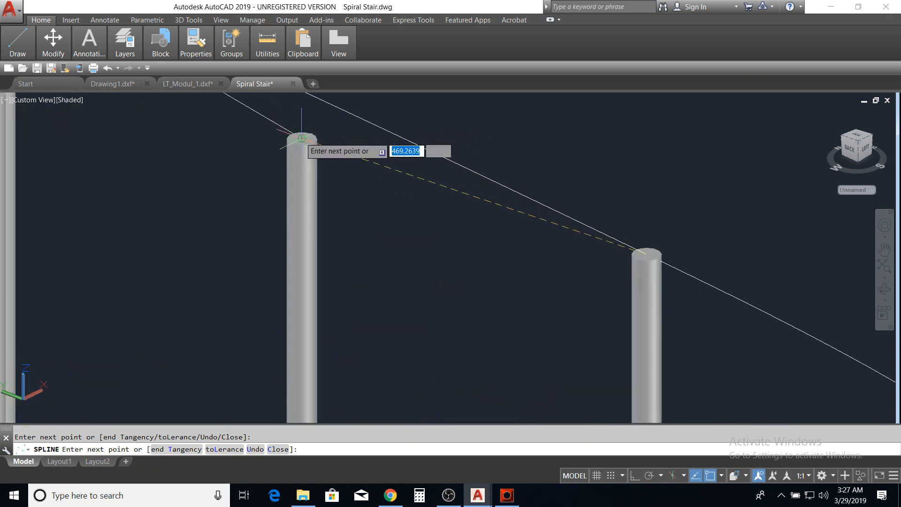
left_click(301, 138)
Carry the spline on through the top centres of the eleventh and twelfth posts, choosing the rear posts where they overlap.
scroll(301, 138, "down", 3)
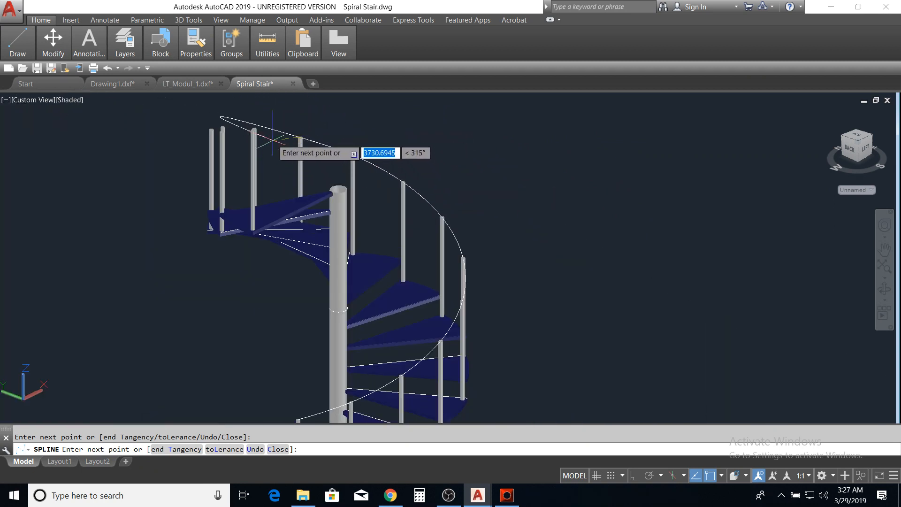
scroll(303, 140, "up", 5)
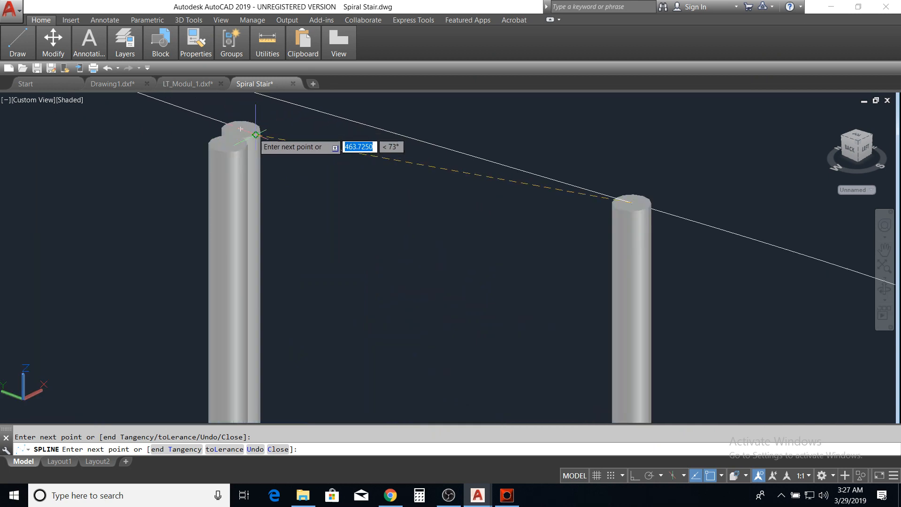
left_click(238, 129)
scroll(282, 139, "down", 3)
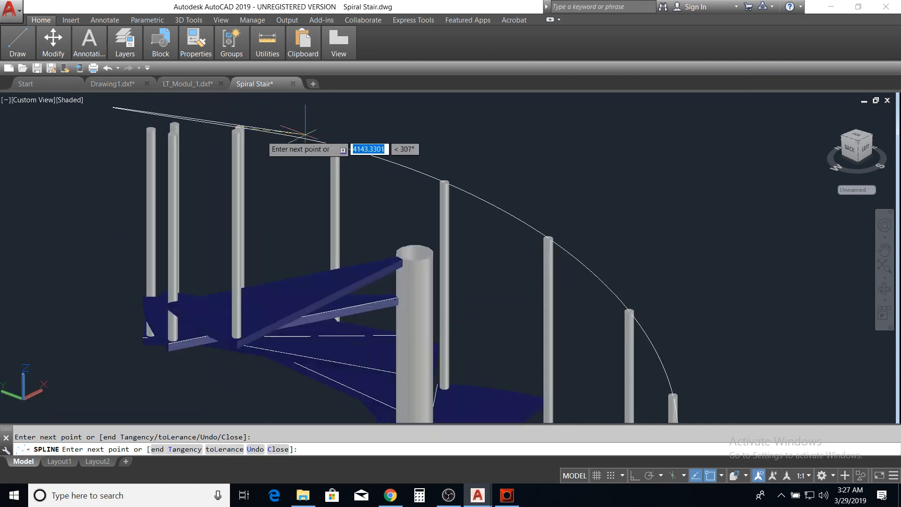
scroll(197, 134, "up", 3)
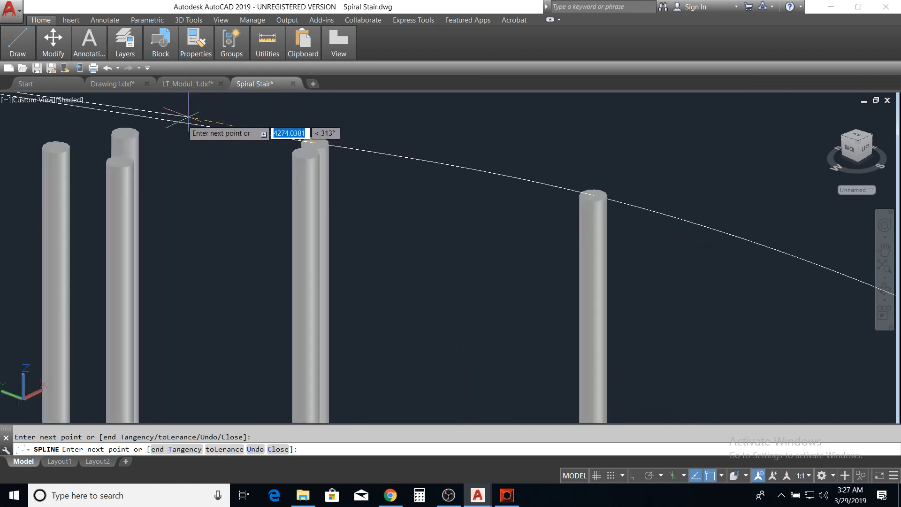
left_click(124, 133)
Add a spline point at the top centre of the thirteenth post, at the outer turn of the upper treads.
scroll(123, 133, "down", 4)
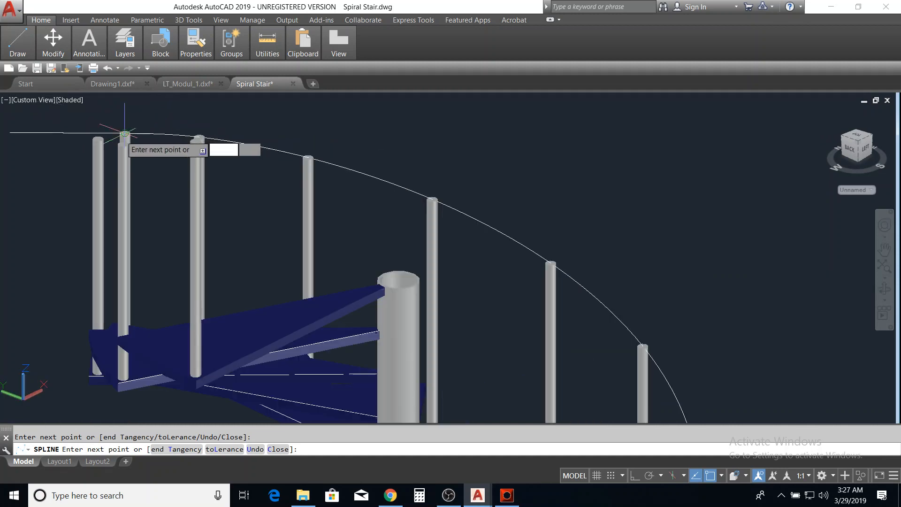
scroll(106, 132, "up", 3)
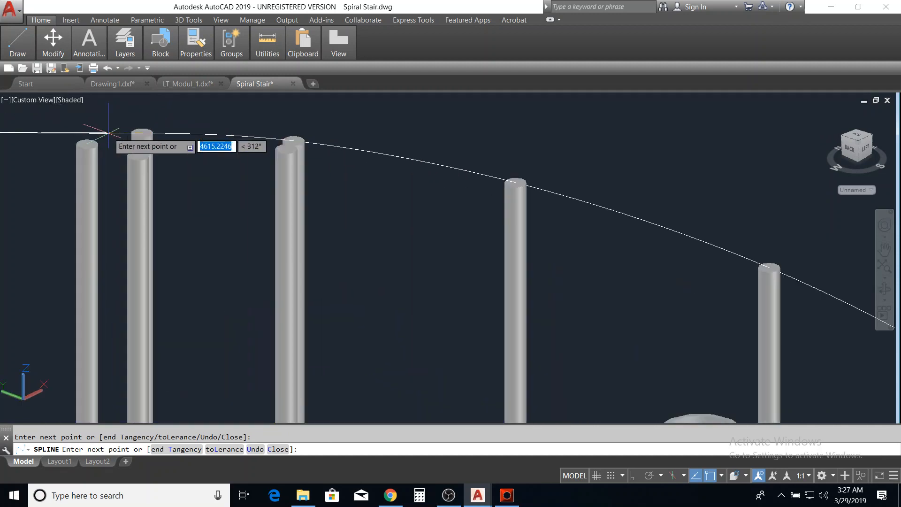
left_click(86, 143)
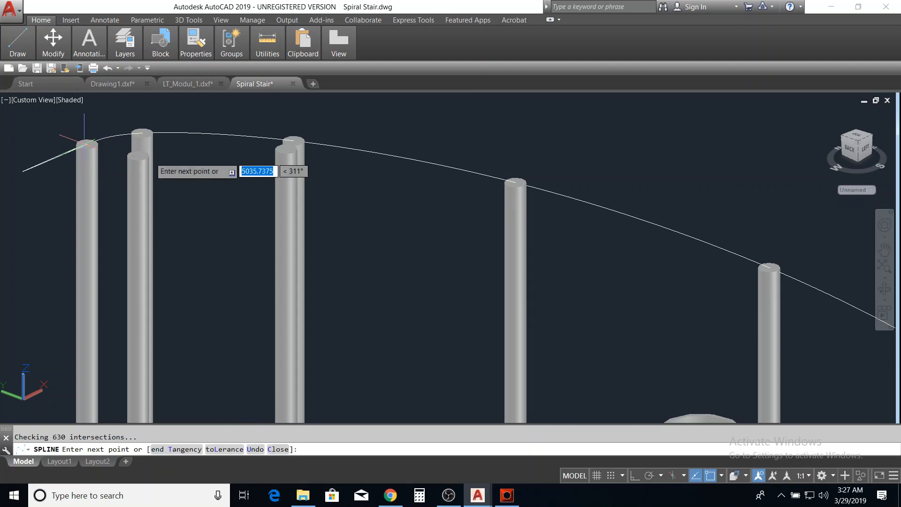
scroll(141, 152, "down", 5)
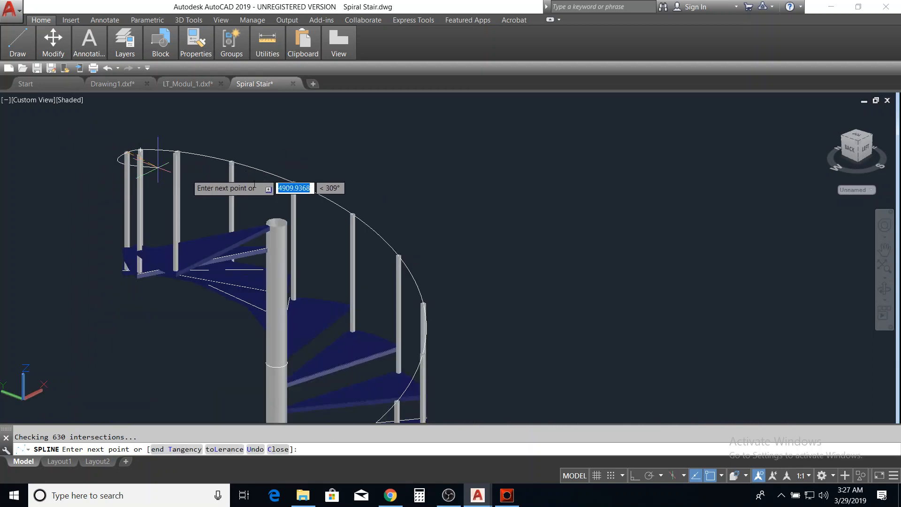
Add a spline point at the top centre of the second-to-last post, just before the stair's highest post.
left_click(885, 288)
left_click_drag(853, 290, 424, 231)
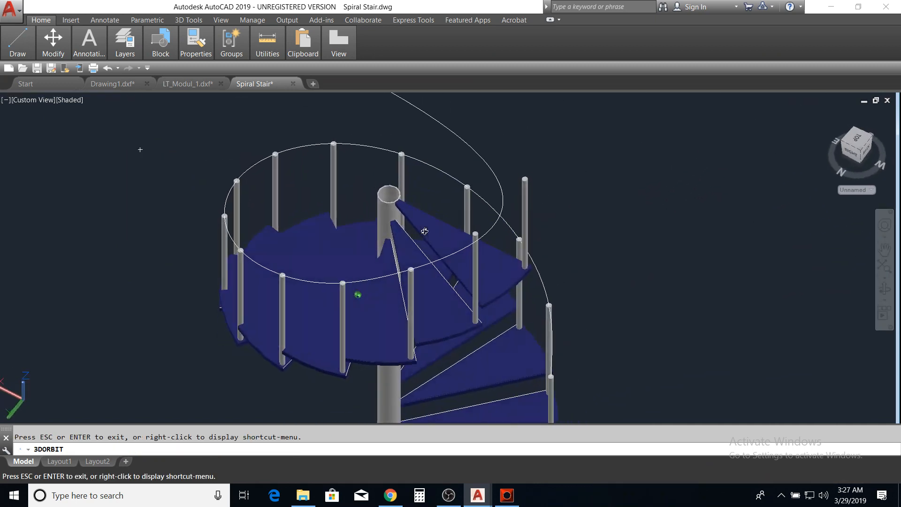
key("Escape")
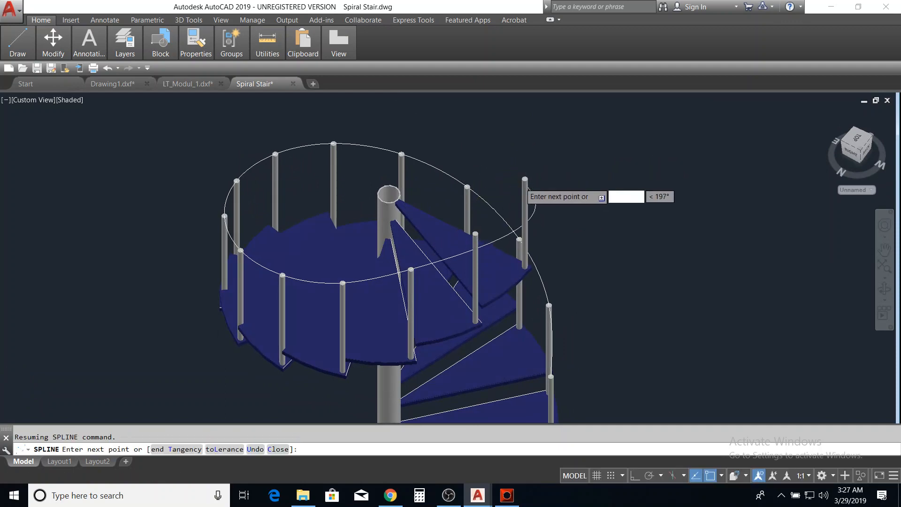
scroll(522, 190, "up", 5)
scroll(520, 180, "down", 5)
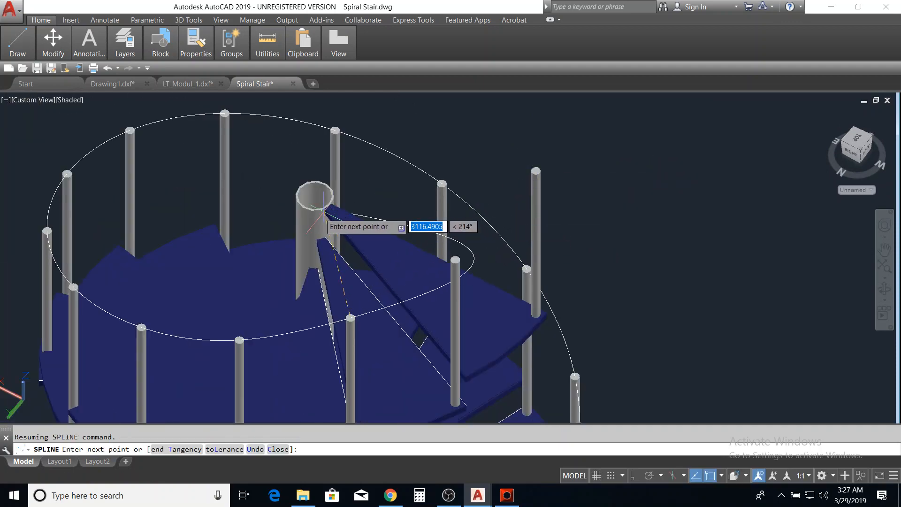
scroll(414, 238, "up", 2)
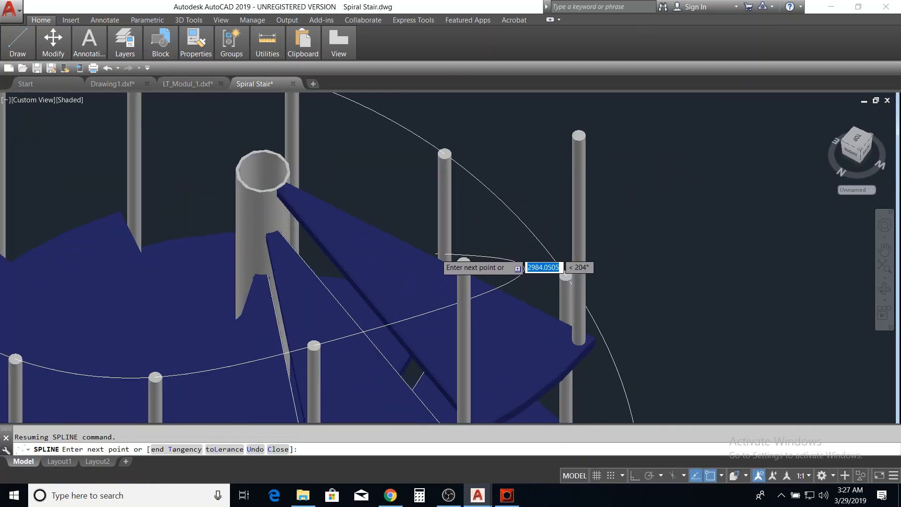
left_click(463, 262)
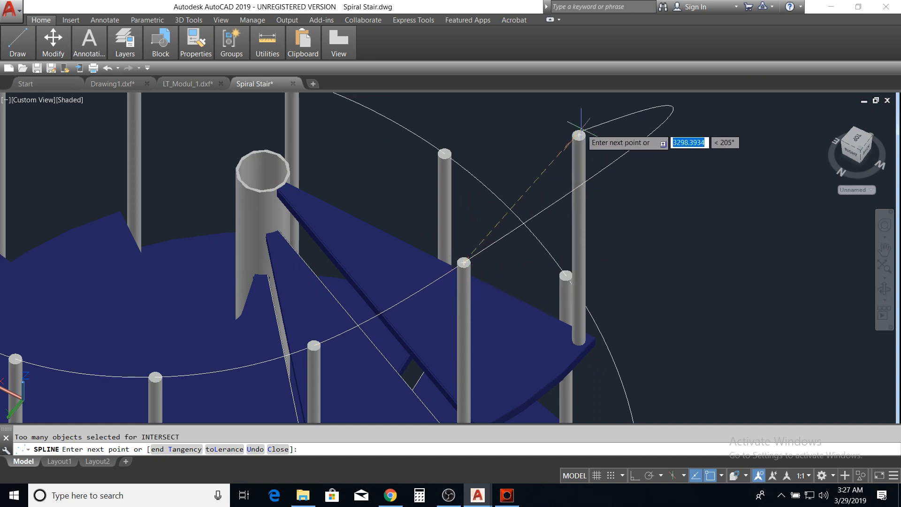
End the handrail spline at the top centre of the last, highest post.
scroll(582, 138, "down", 5)
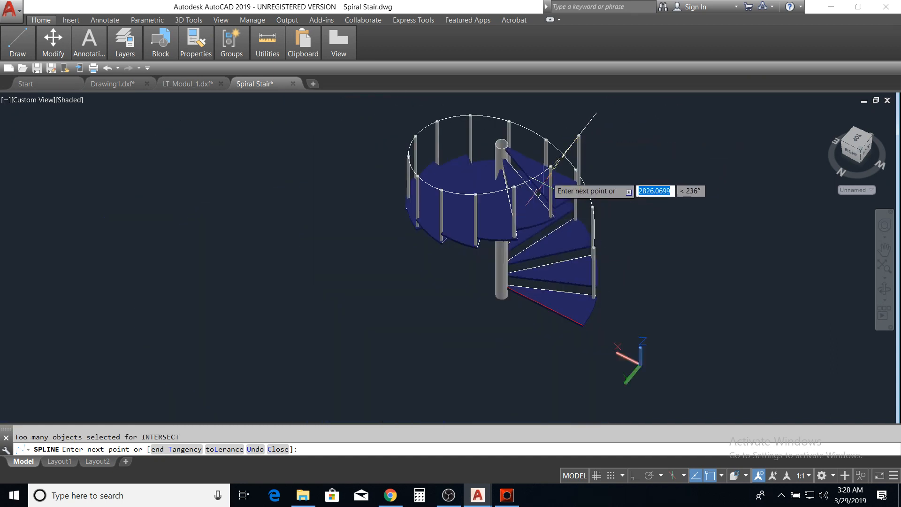
right_click(610, 123)
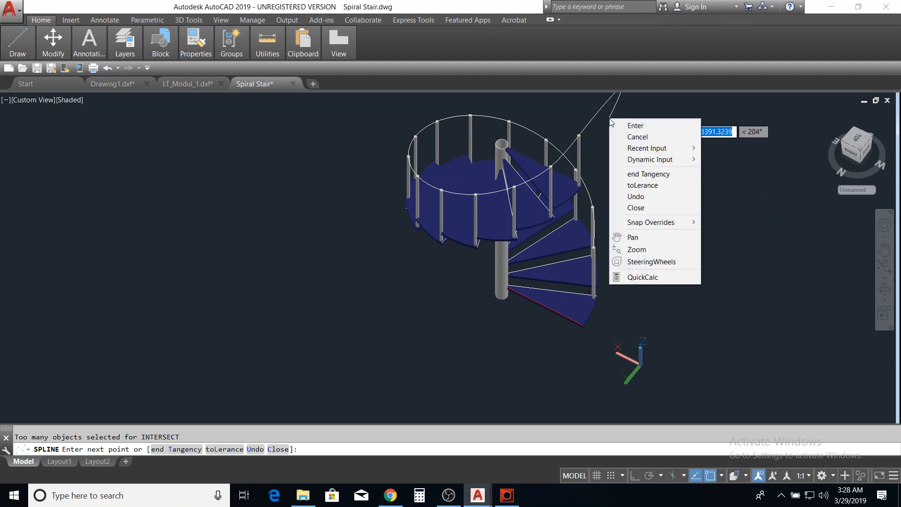
left_click(622, 126)
scroll(572, 164, "down", 3)
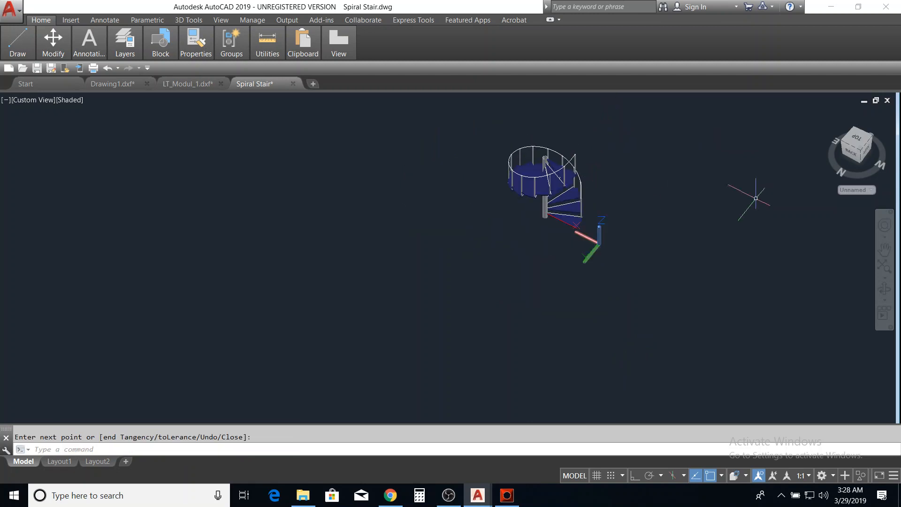
Draw a circle of diameter 38 centred on the top of the lowest post, at the start of the spline.
left_click(885, 289)
scroll(572, 218, "up", 3)
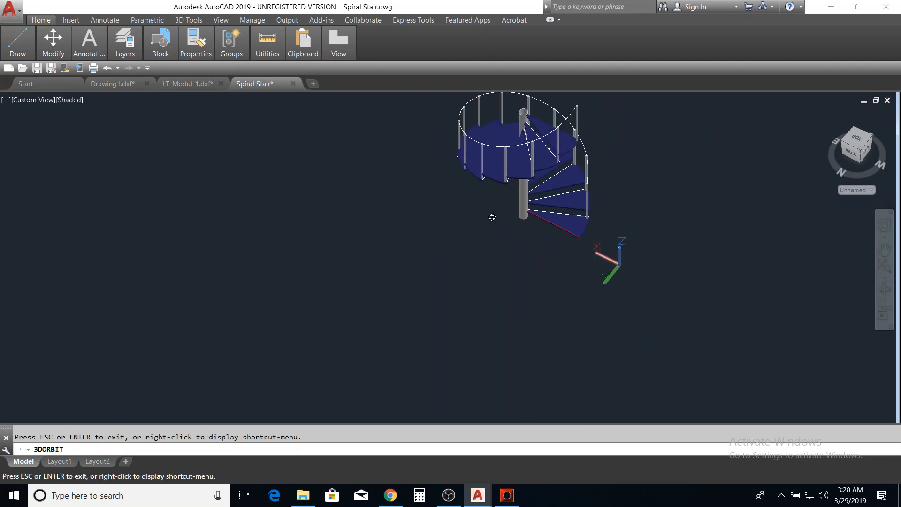
left_click_drag(492, 217, 545, 208)
scroll(516, 216, "up", 7)
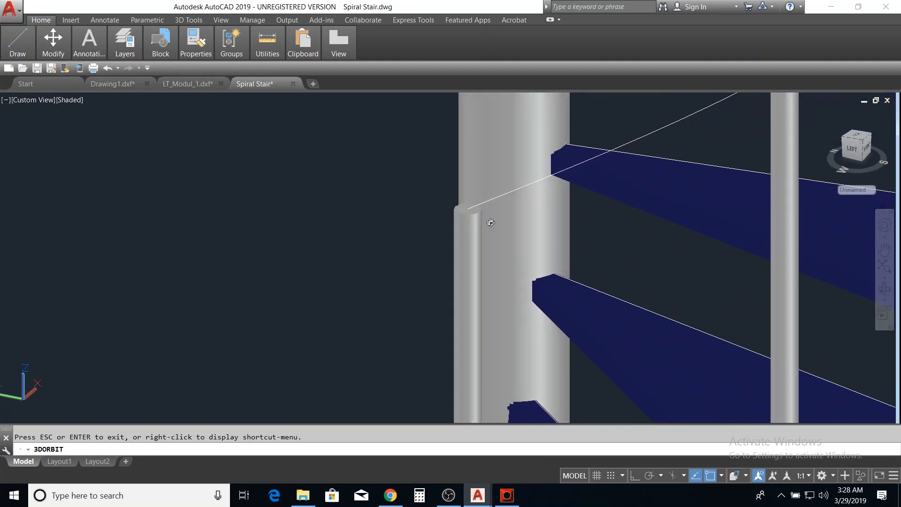
scroll(496, 226, "down", 7)
left_click_drag(502, 231, 505, 266)
scroll(505, 266, "up", 6)
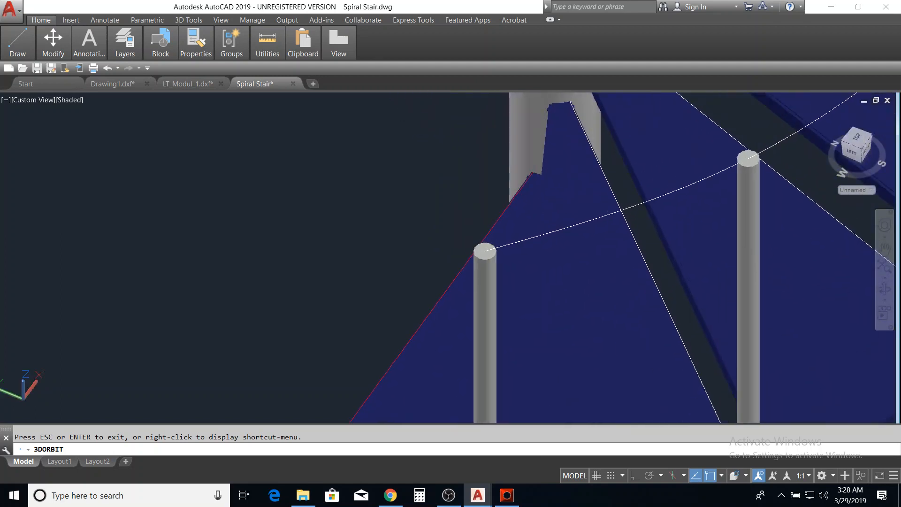
type("c")
key("Return")
left_click(485, 251)
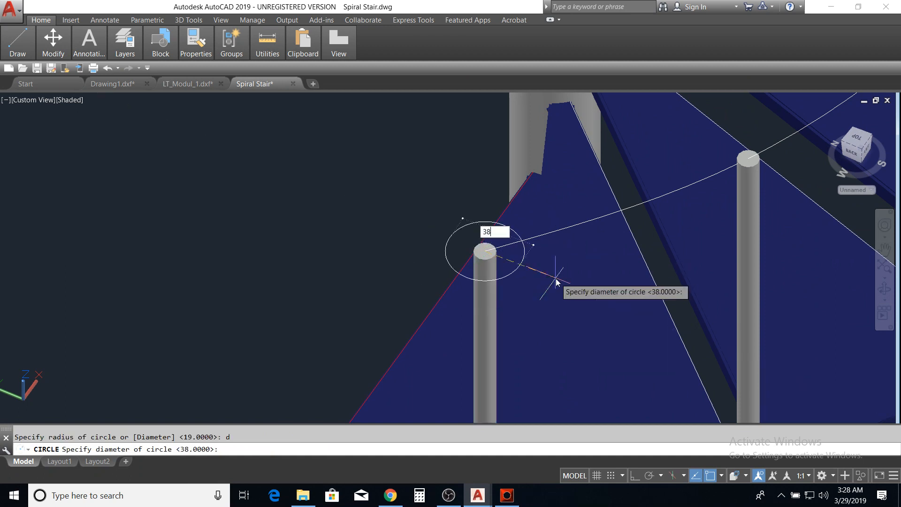
key("Return")
Sweep the 38-diameter circle along the spline to form the handrail.
left_click(453, 191)
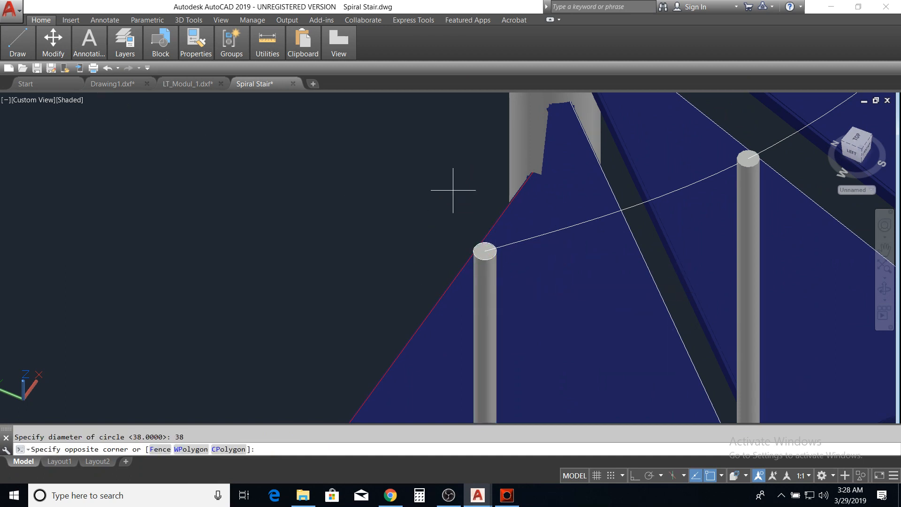
left_click(559, 298)
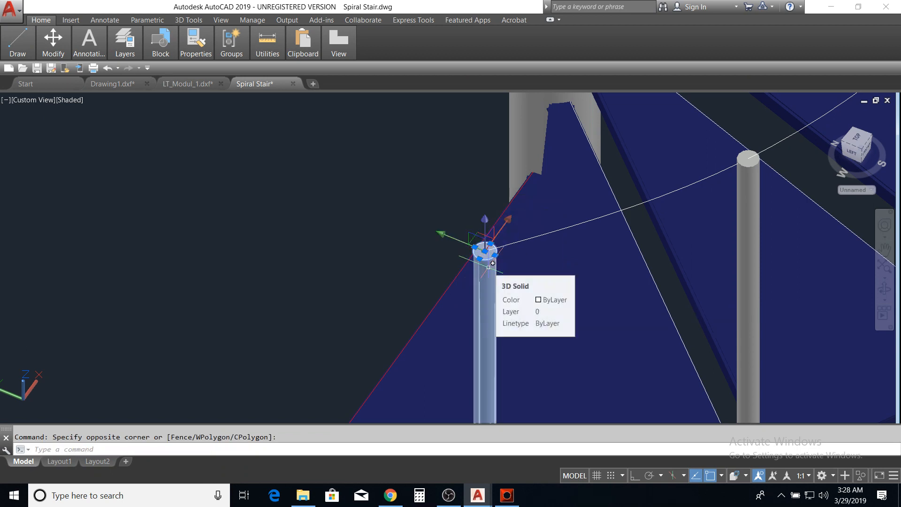
type("Sw")
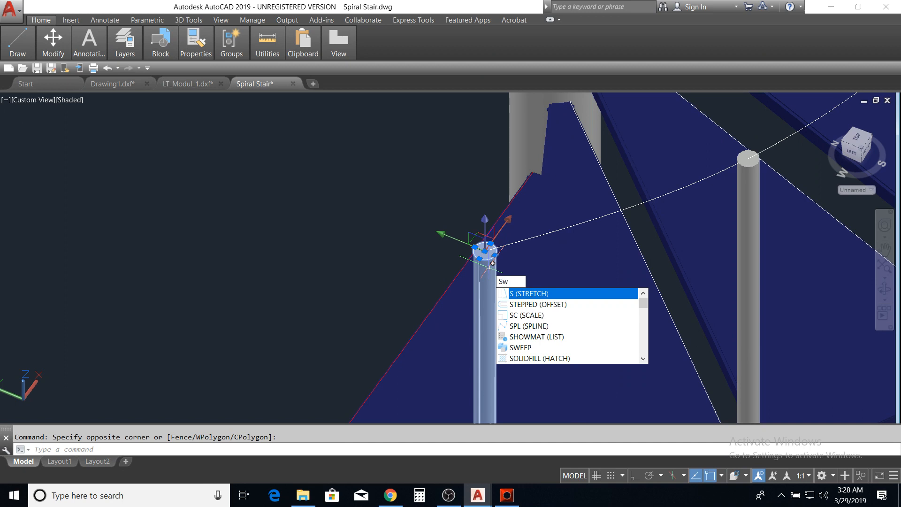
type("e")
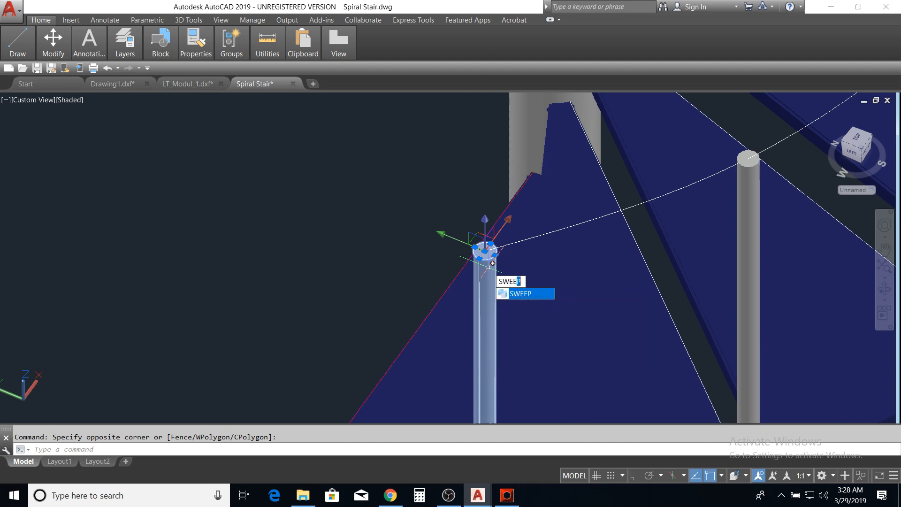
type("e")
key("Return")
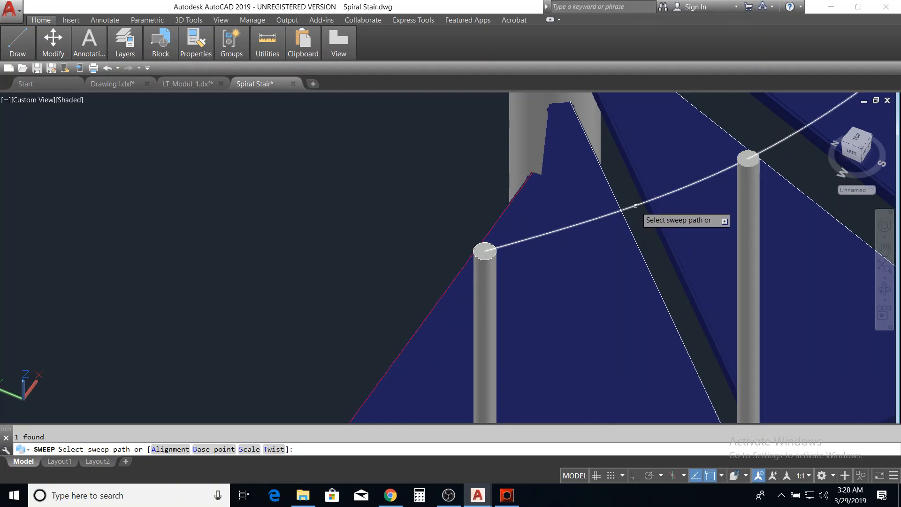
left_click(636, 205)
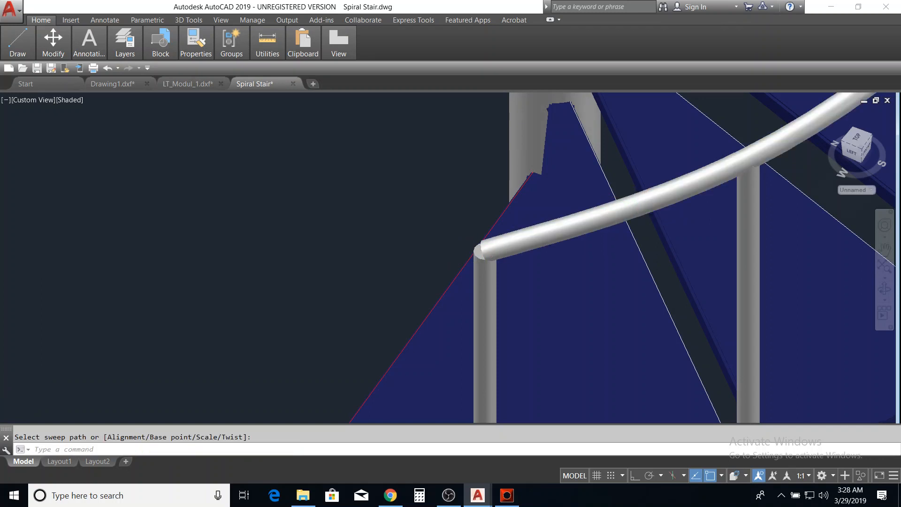
Examine how the swept handrail runs over the tops of the posts, from the lowest post upwards.
scroll(554, 305, "down", 5)
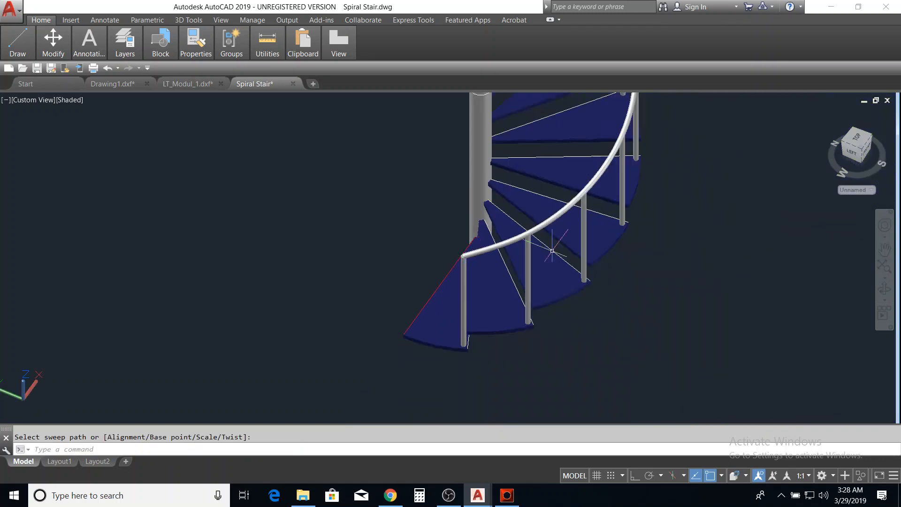
left_click(891, 291)
scroll(588, 192, "up", 4)
left_click_drag(587, 194, 571, 159)
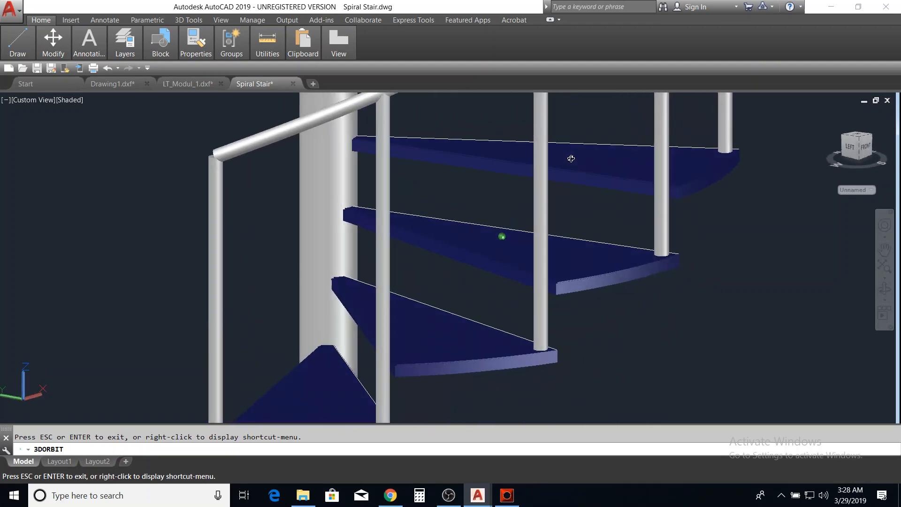
middle_click_drag(572, 159, 646, 361)
scroll(620, 209, "up", 5)
scroll(632, 230, "down", 3)
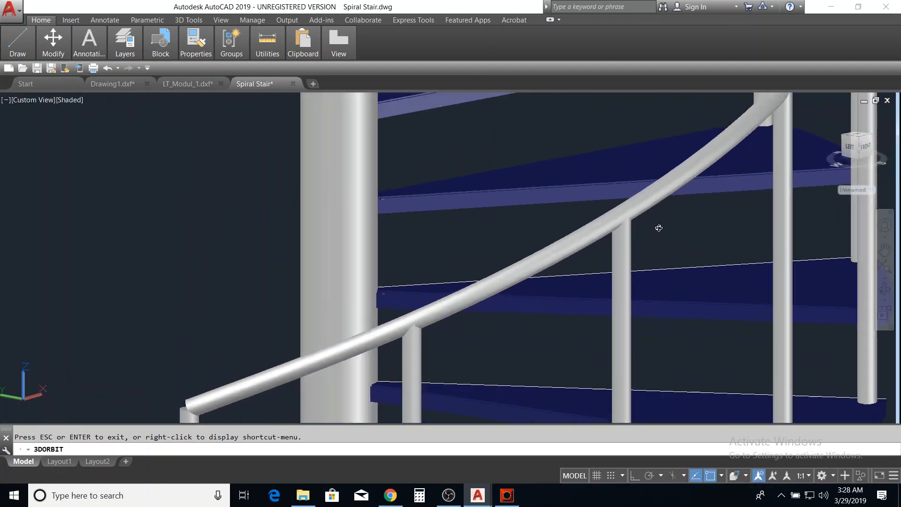
scroll(704, 202, "down", 2)
middle_click_drag(745, 171, 728, 310)
scroll(737, 292, "up", 4)
left_click_drag(756, 242, 705, 321)
Examine the lowest tread and the bottom end of the central column from the side.
scroll(700, 263, "down", 9)
scroll(699, 265, "down", 4)
middle_click_drag(653, 326, 662, 254)
scroll(662, 253, "up", 4)
left_click_drag(662, 253, 753, 262)
scroll(712, 295, "up", 6)
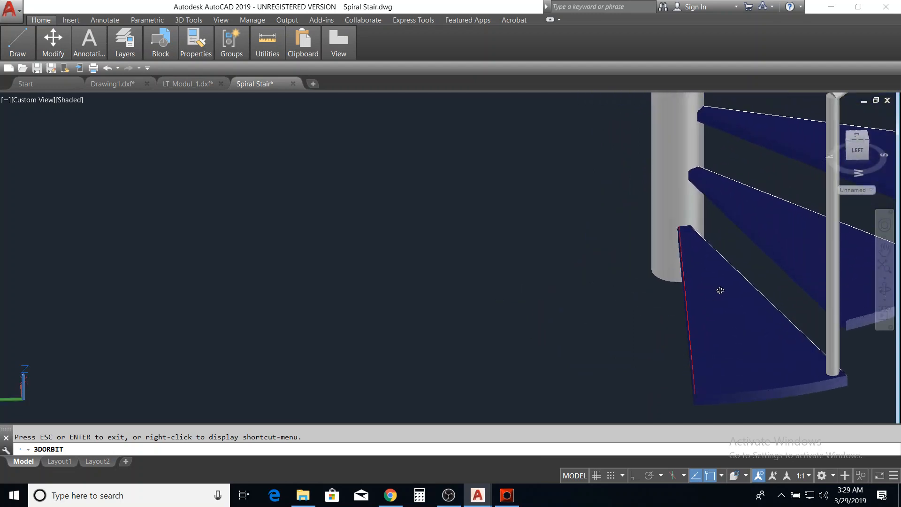
left_click_drag(721, 291, 754, 250)
middle_click_drag(598, 386, 635, 269)
scroll(625, 235, "up", 2)
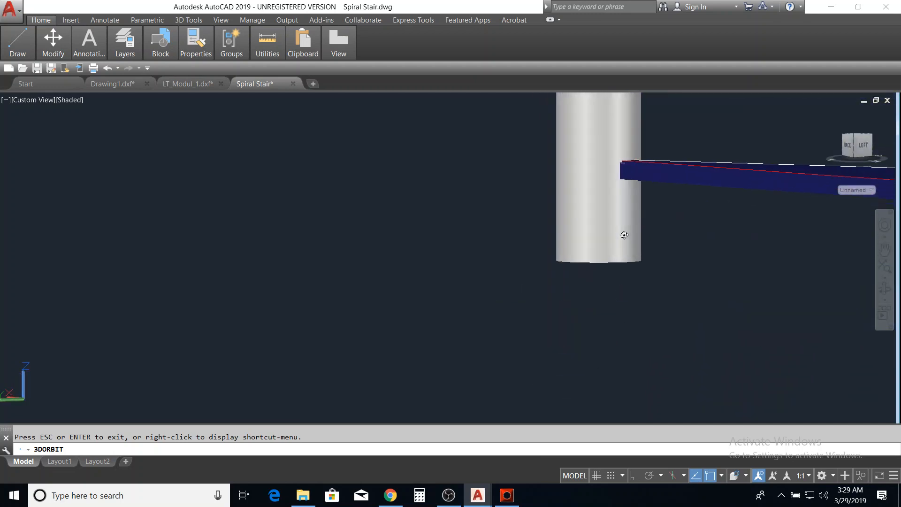
scroll(624, 239, "up", 2)
key("Escape")
Show the model in the SE Isometric view with the foot of the central column in sight.
scroll(384, 300, "down", 5)
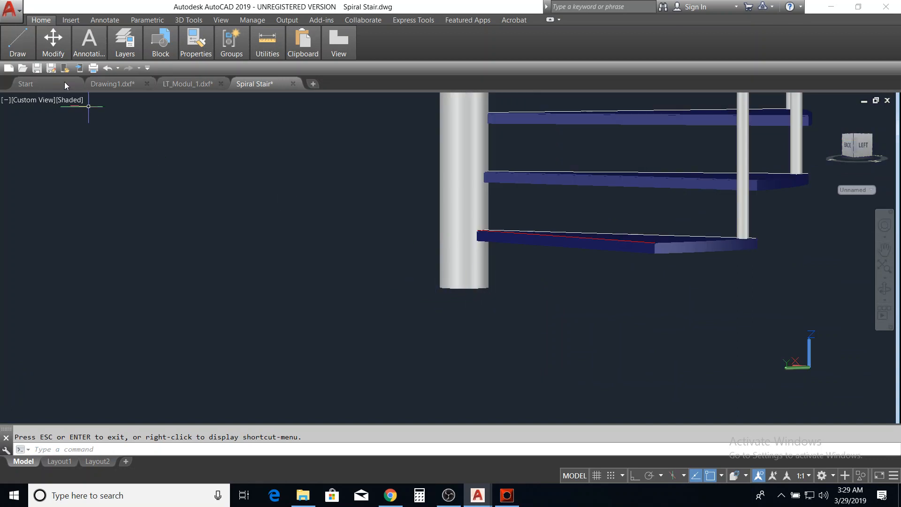
left_click(34, 100)
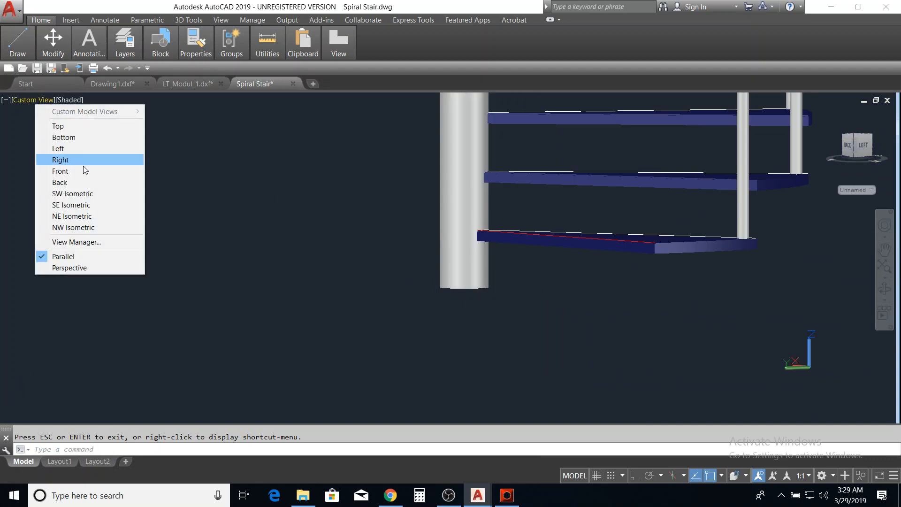
left_click(86, 204)
scroll(505, 383, "up", 3)
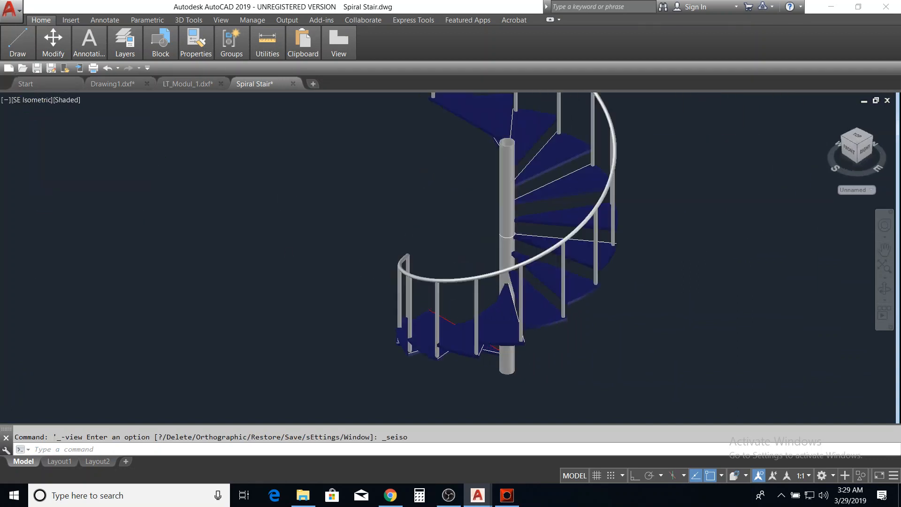
middle_click_drag(506, 383, 493, 332)
Draw a circle of diameter 250 centred on the bottom of the central column.
key("ctrl+a")
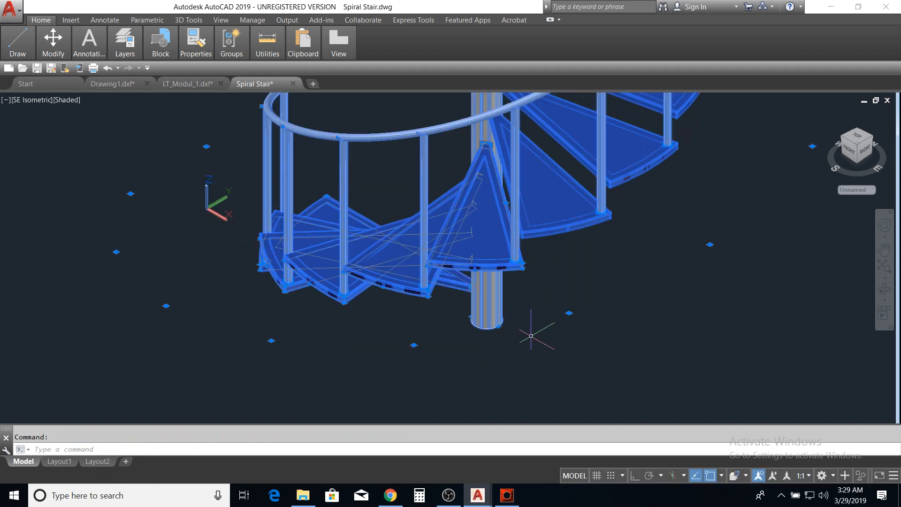
key("ctrl+c")
type("c")
key("Return")
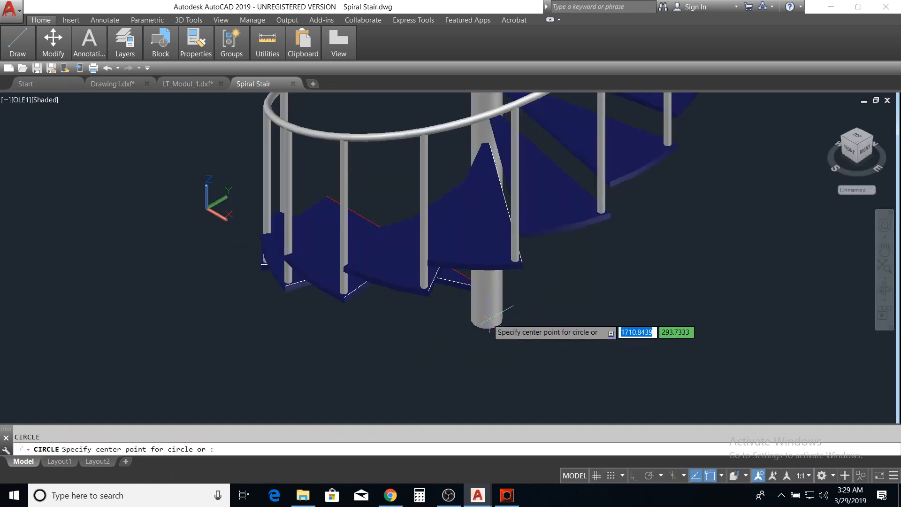
left_click(487, 320)
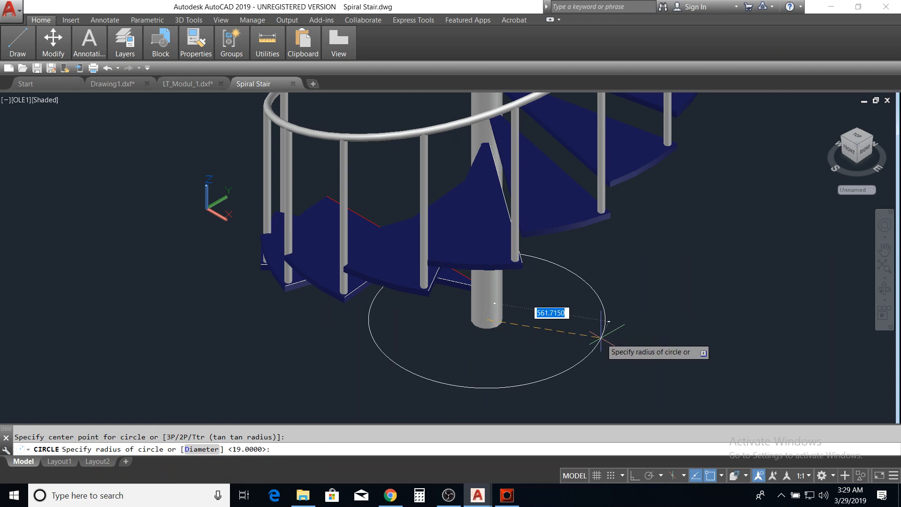
type("d")
key("Return")
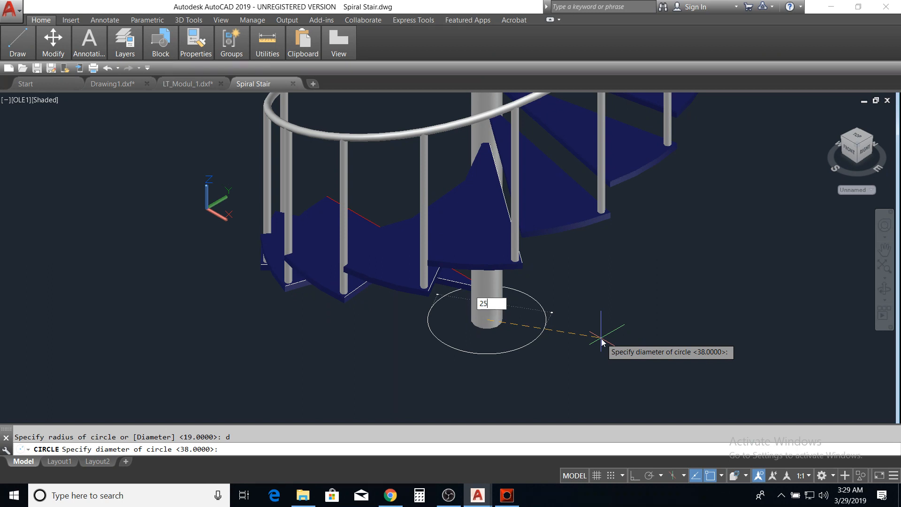
key("Return")
Offset the 250-diameter circle inwards by 30 around the column's foot.
scroll(475, 343, "up", 3)
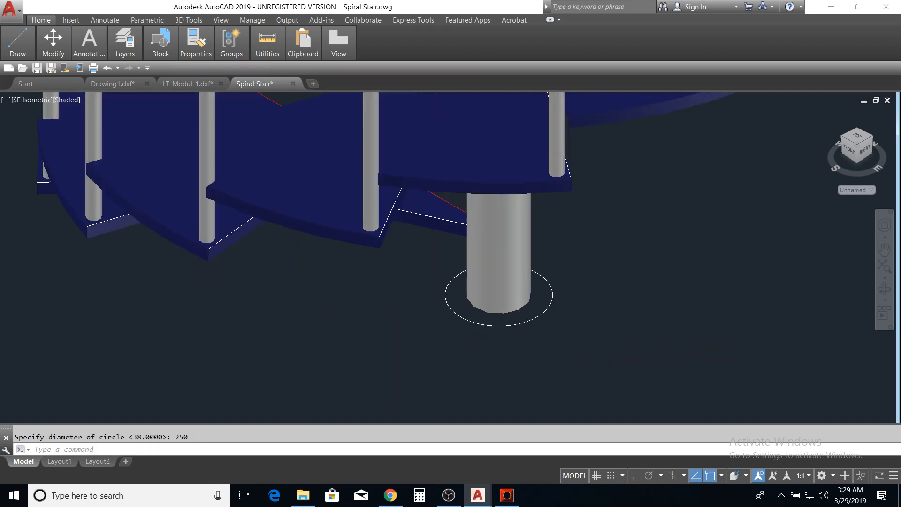
key("Return")
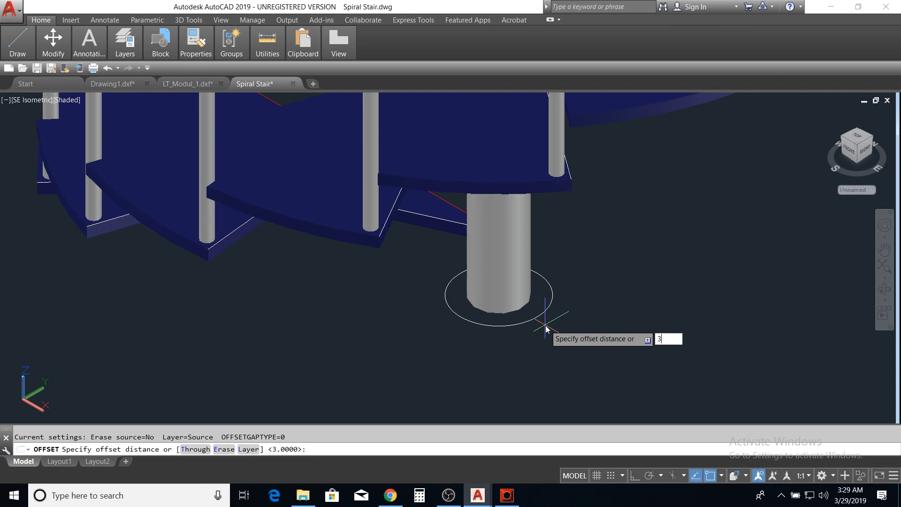
type("30")
key("Return")
scroll(547, 306, "up", 2)
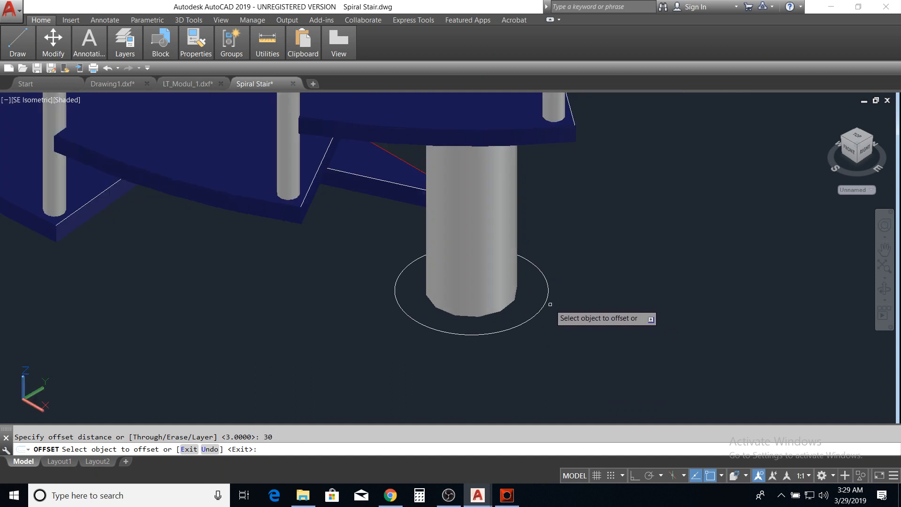
left_click(542, 302)
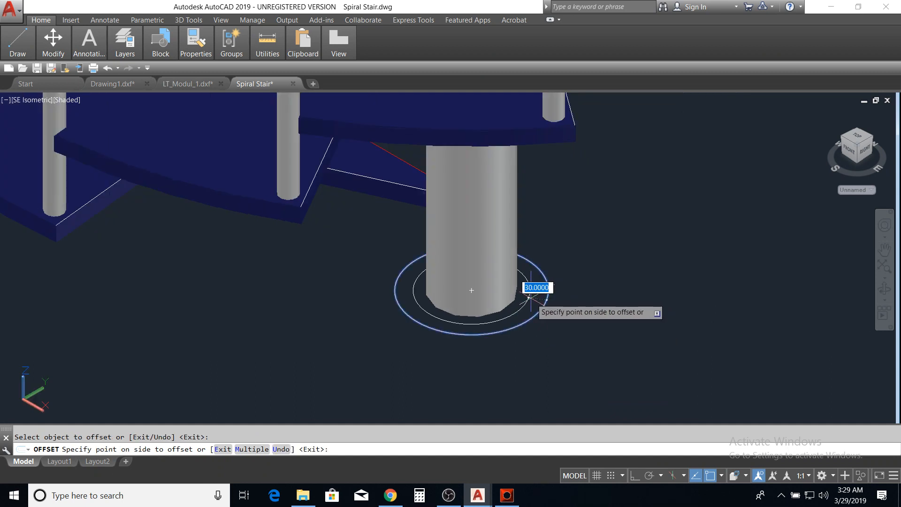
left_click(533, 298)
key("Escape")
Draw a circle of diameter 18 centred on the quadrant of the inner offset circle beside the column.
type("c")
key("Return")
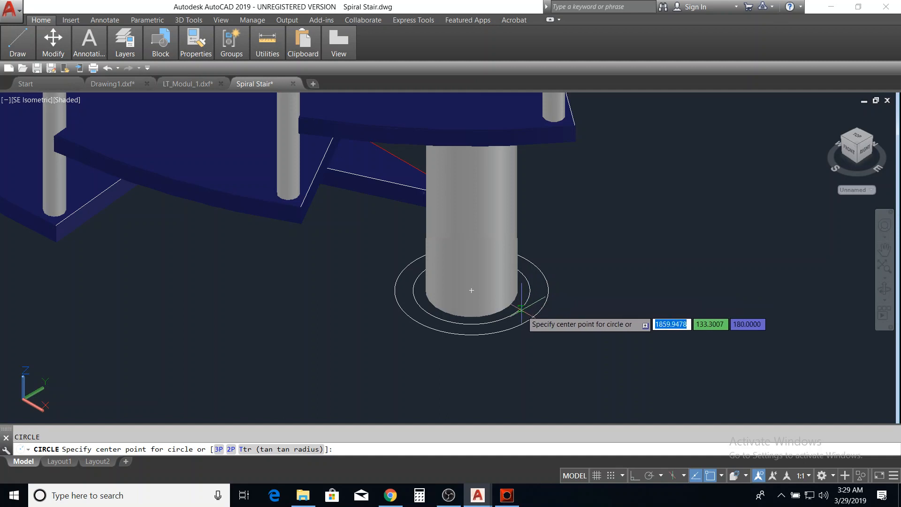
left_click(530, 291)
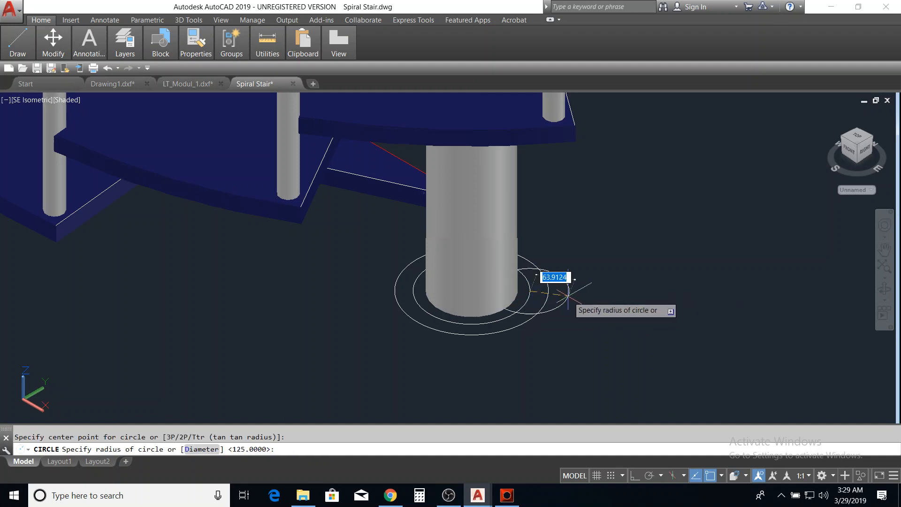
type("d")
key("Return")
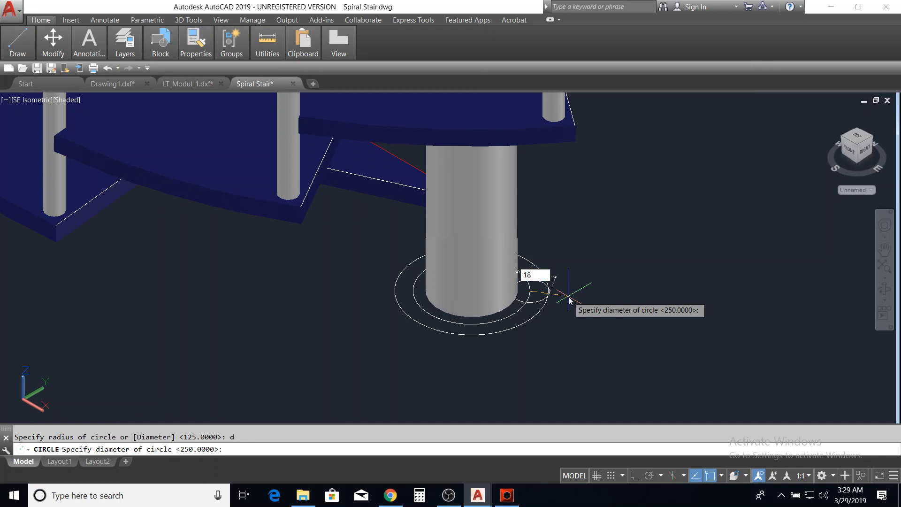
key("Return")
Extrude the outer 250-diameter circle by 18 to form the base plate under the central column.
scroll(505, 289, "up", 4)
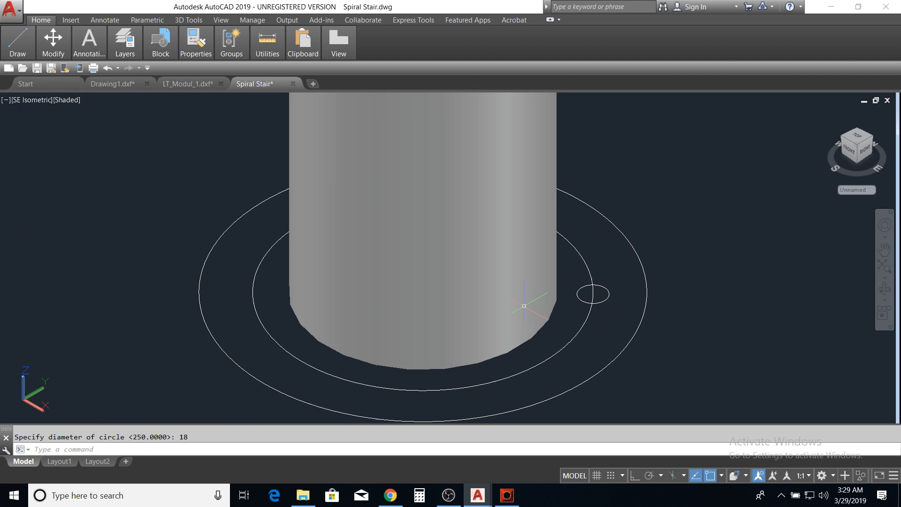
left_click(635, 351)
left_click(613, 362)
middle_click_drag(610, 343, 598, 284)
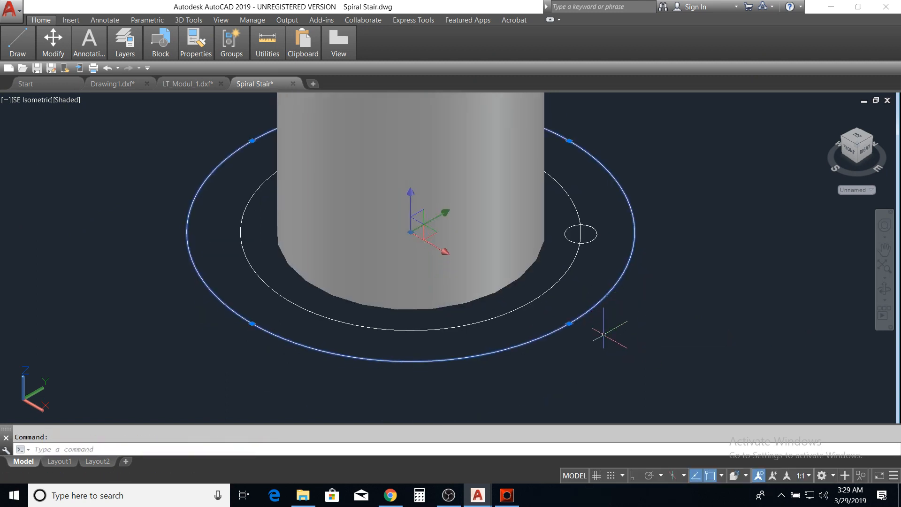
type("ext")
key("Return")
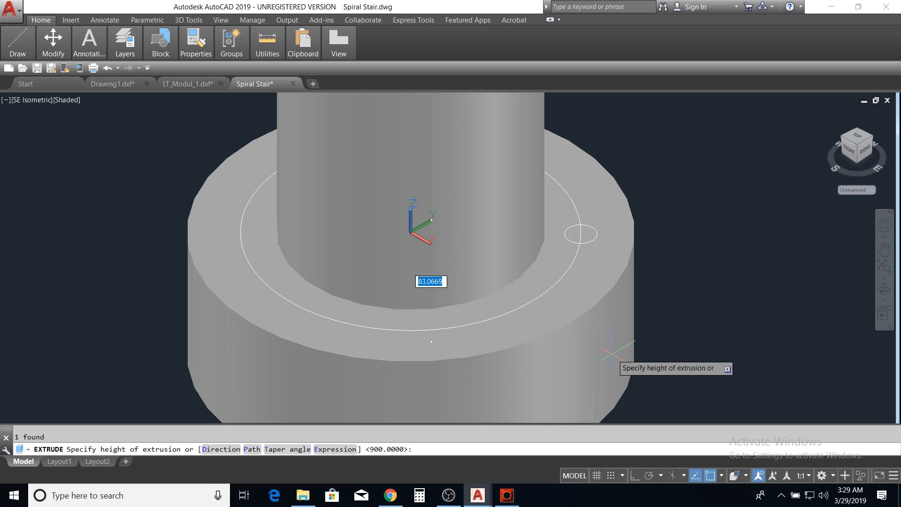
type("18")
key("Return")
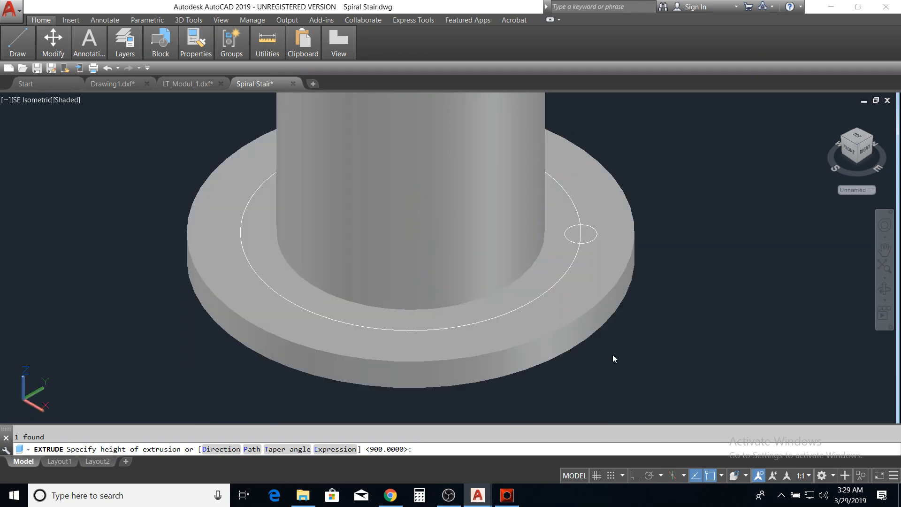
Make a polar array of the 18-diameter circle around the column's centre with 6 items over 360 degrees.
scroll(619, 338, "down", 2)
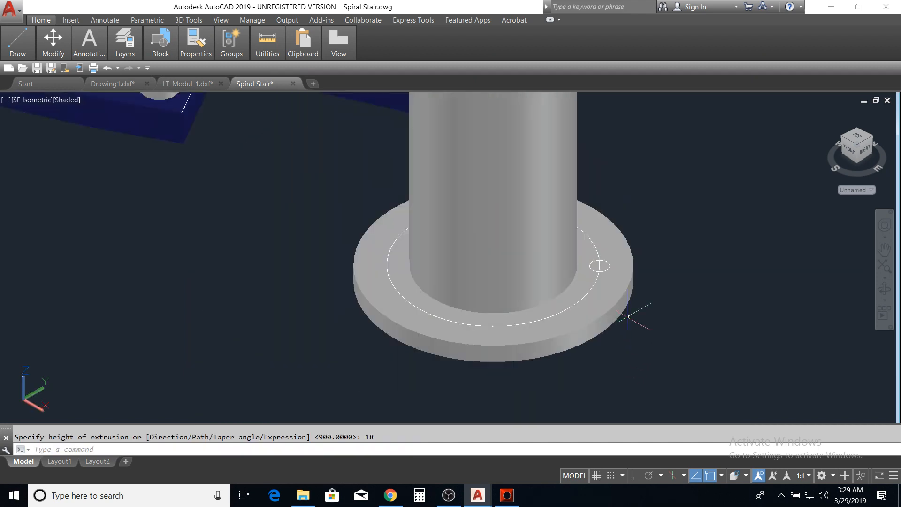
left_click(406, 163)
left_click(700, 296)
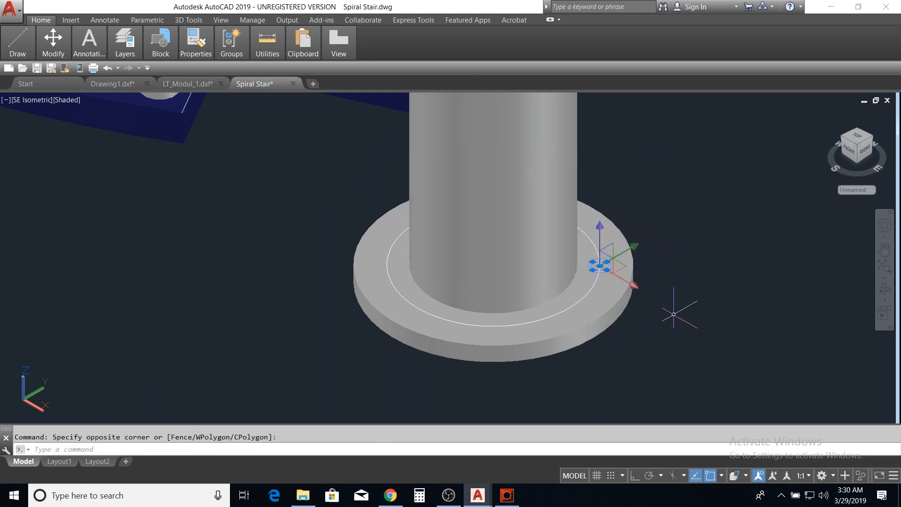
type("arr")
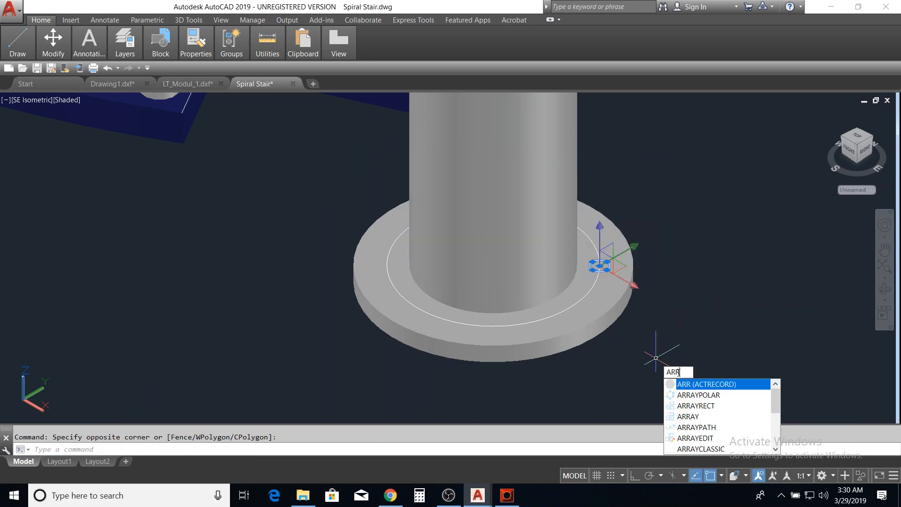
key("Down")
key("Return")
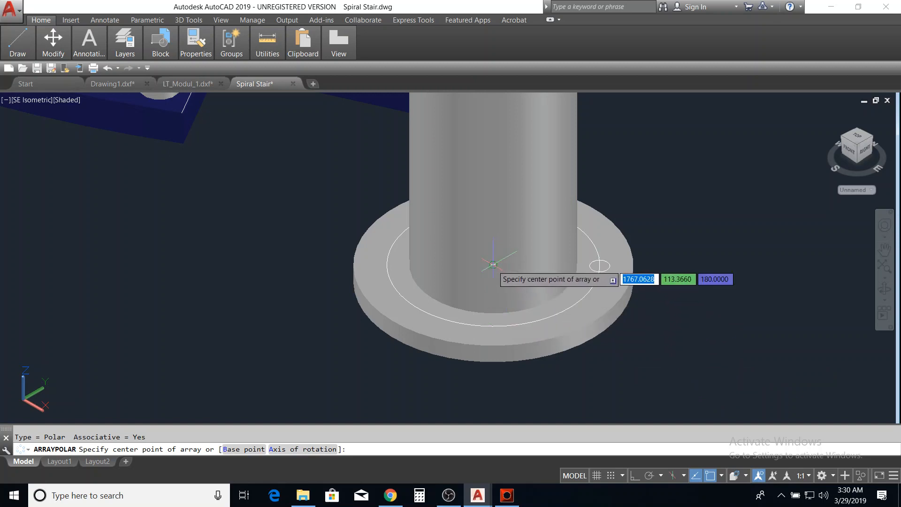
left_click(493, 264)
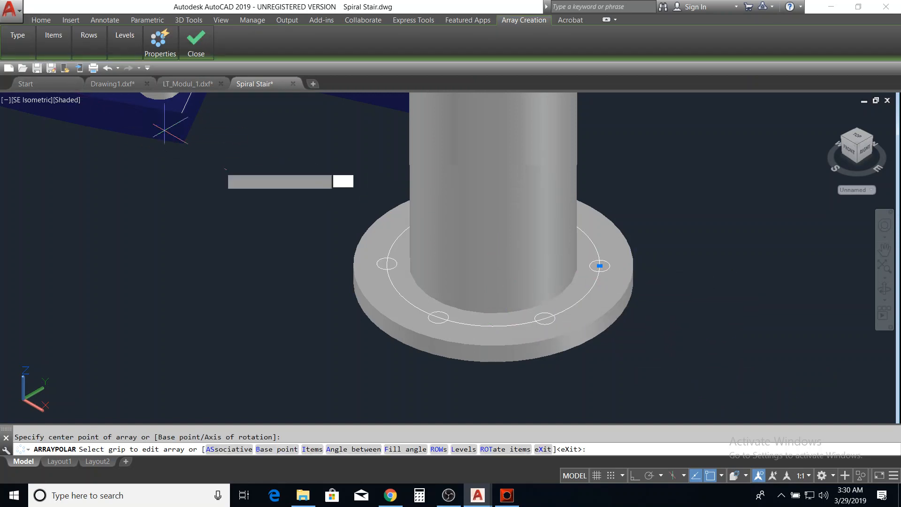
mouse_move(63, 45)
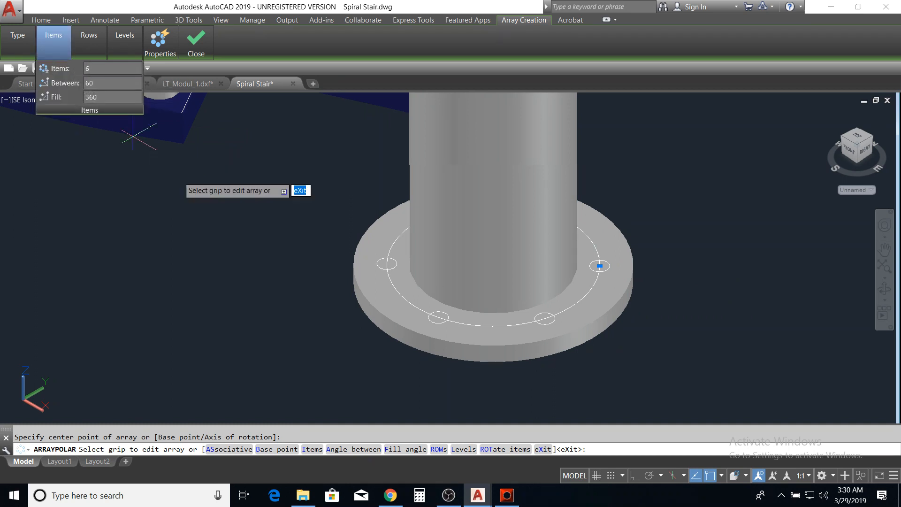
key("Return")
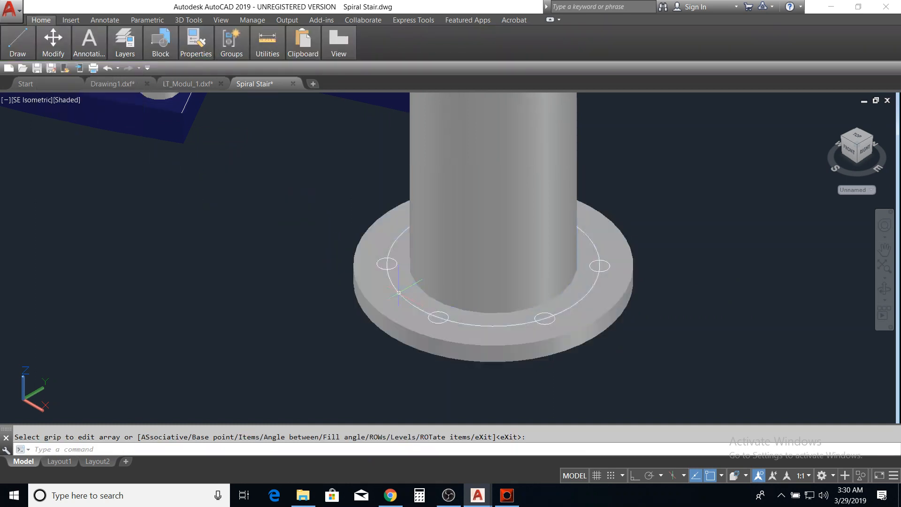
Explode the polar array of small circles and erase the inner guide circle on the base plate.
left_click(389, 265)
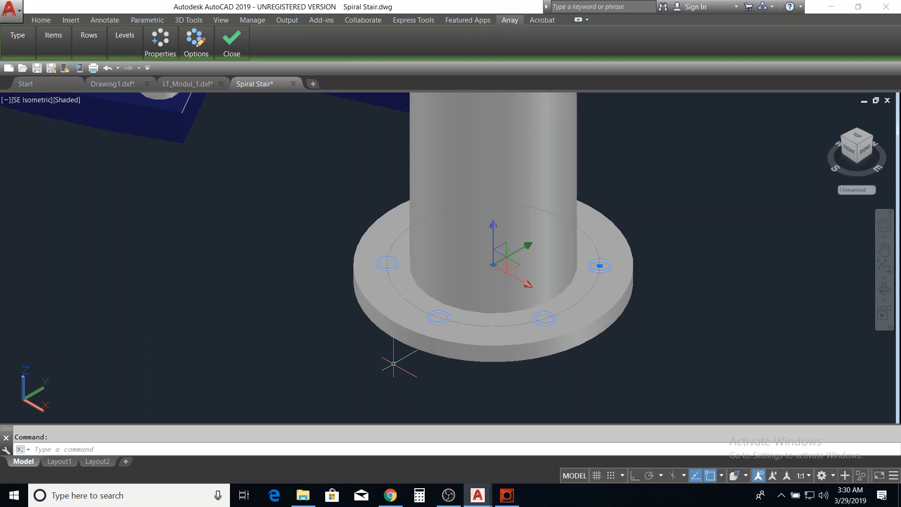
type("explode")
key("Return")
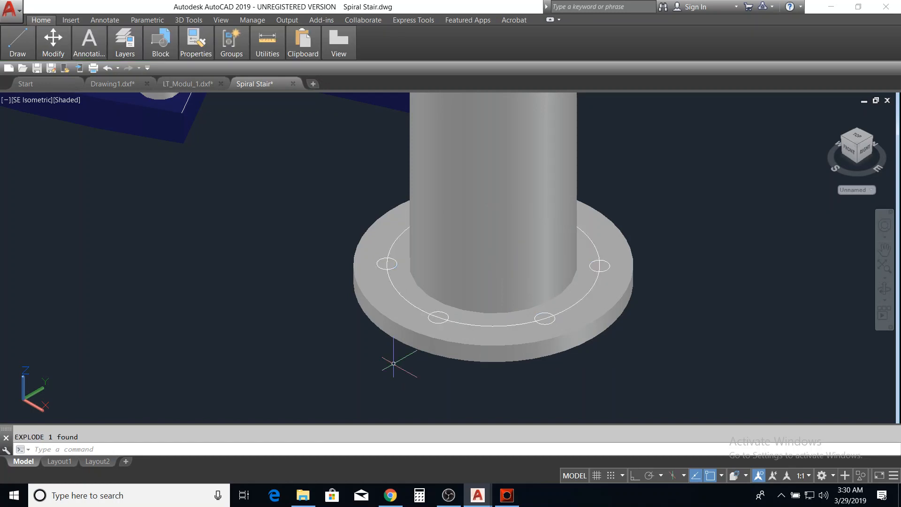
left_click(477, 325)
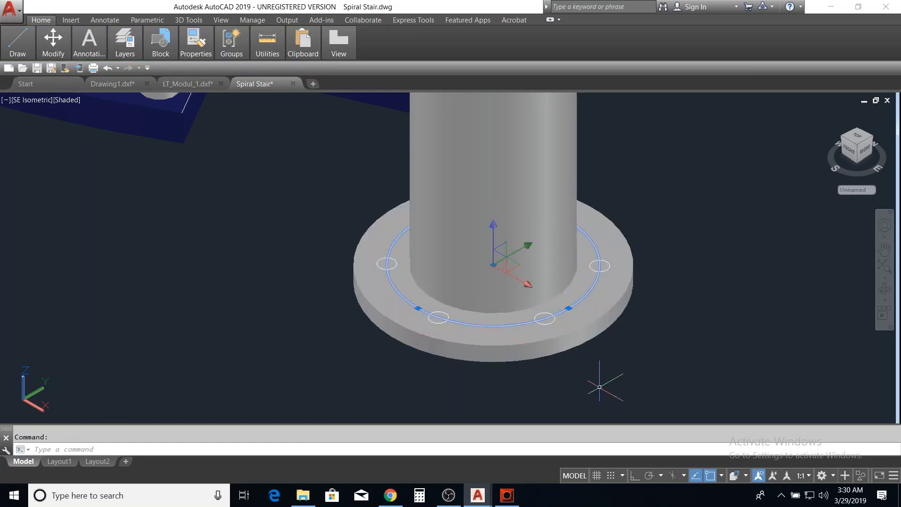
type("e")
key("Return")
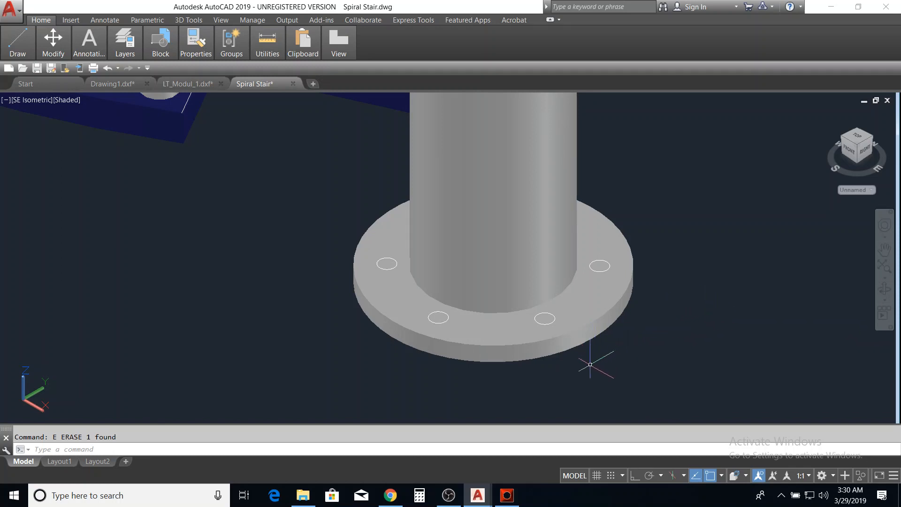
Presspull the four small circles on the front of the base plate down through it to cut bolt holes.
type("P")
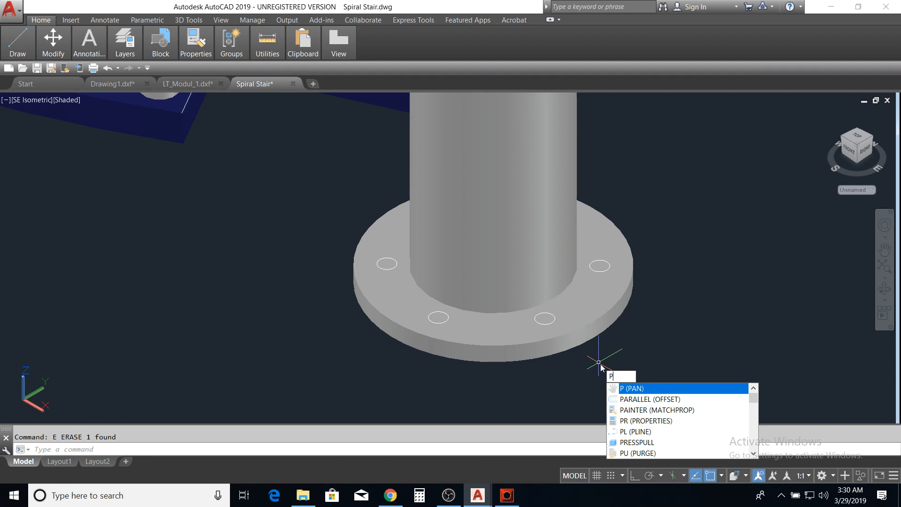
type("re")
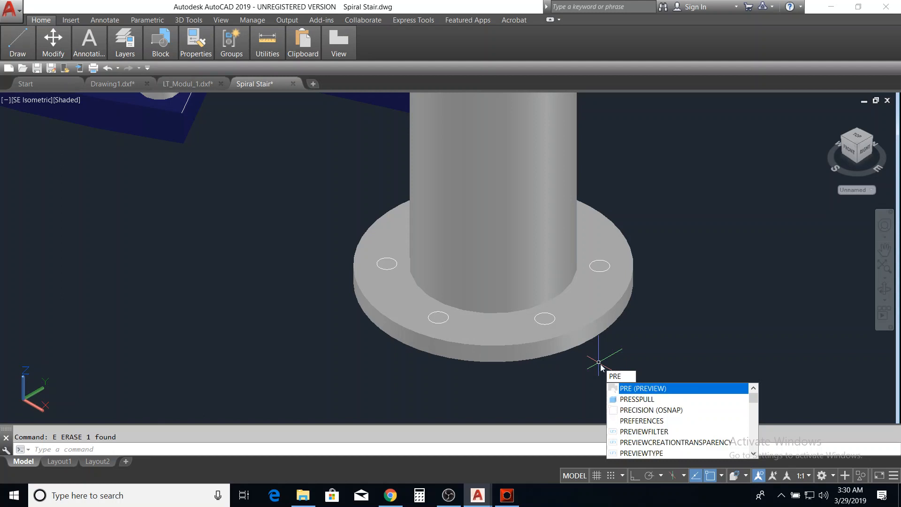
type("ss")
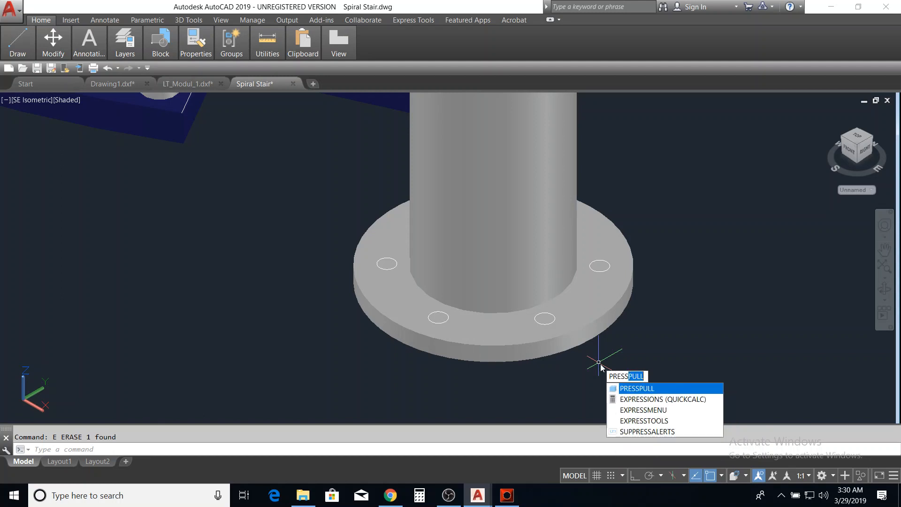
key("Return")
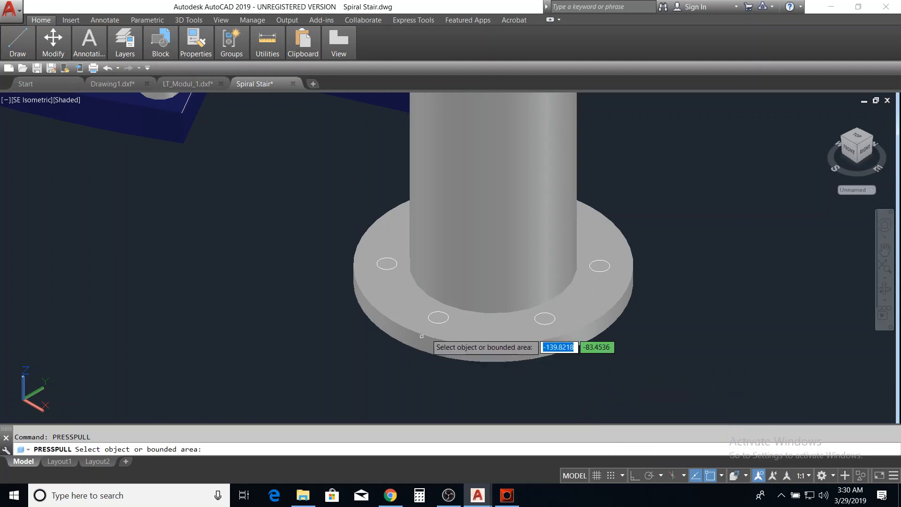
left_click(439, 316)
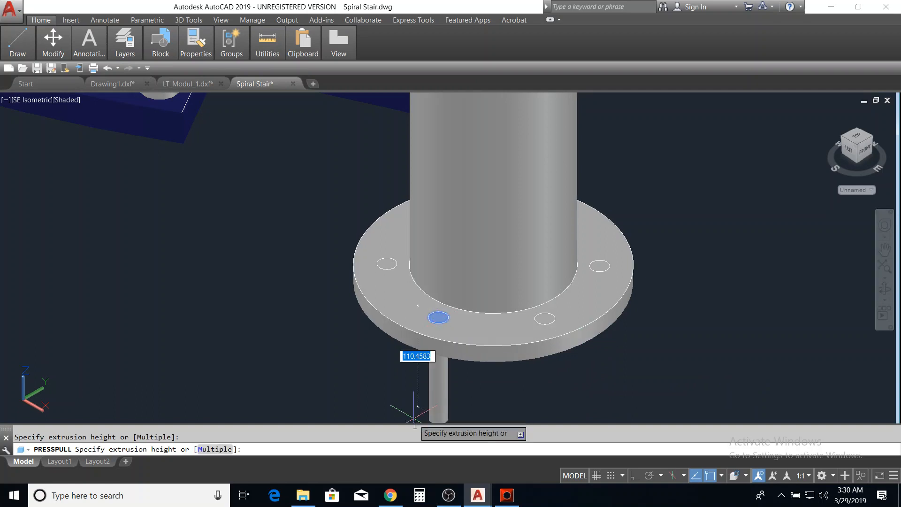
key("Escape")
key("Return")
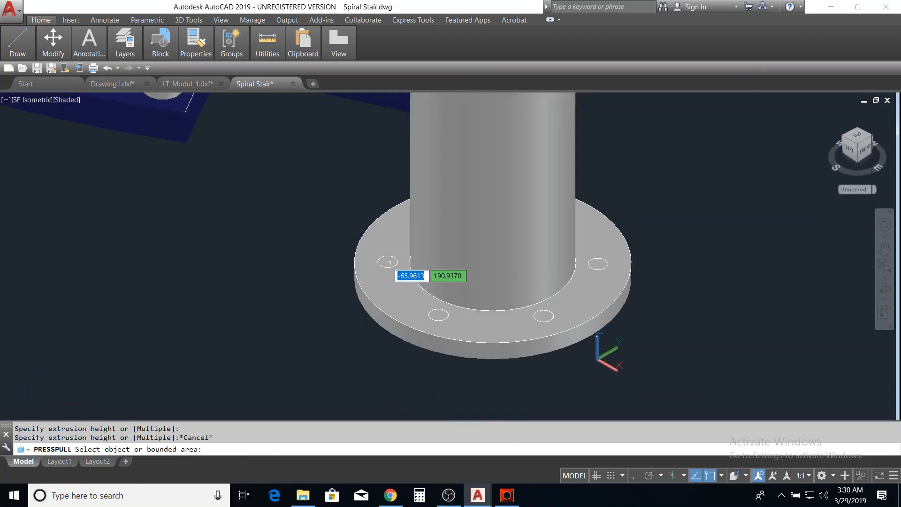
left_click(388, 262)
left_click(376, 324)
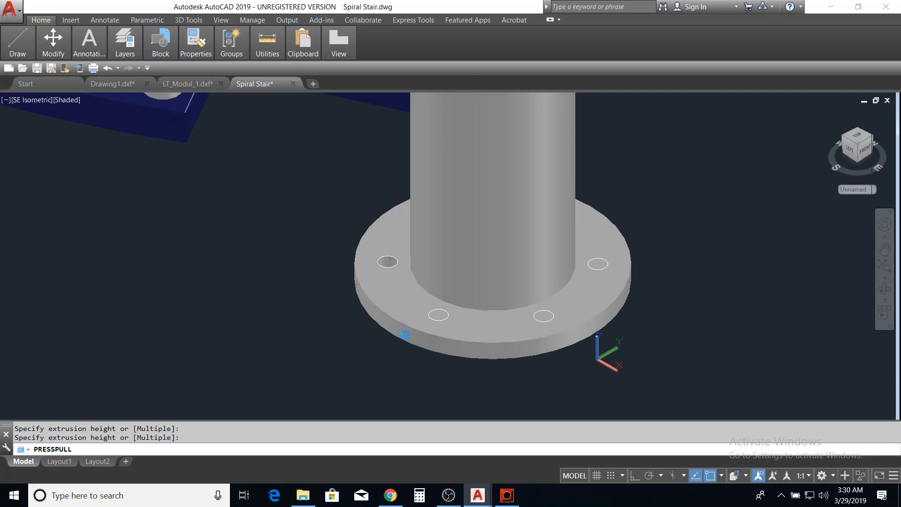
left_click(435, 316)
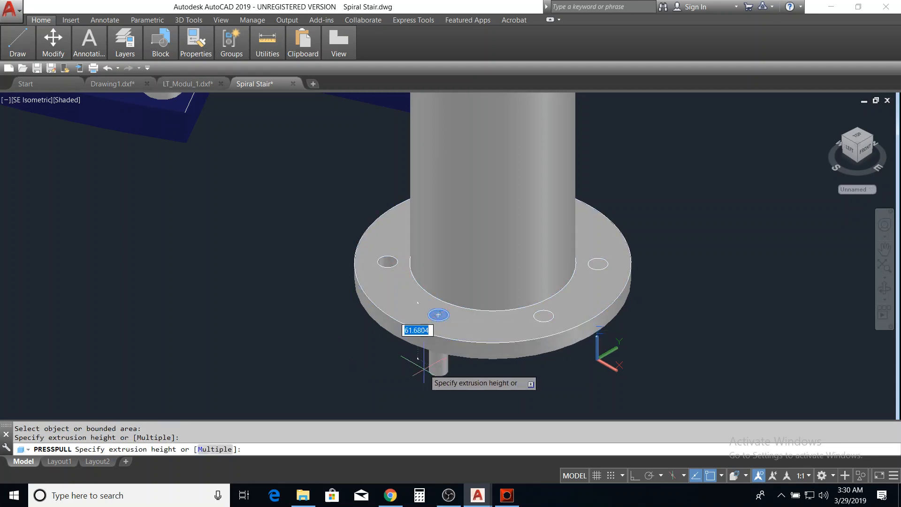
left_click(424, 368)
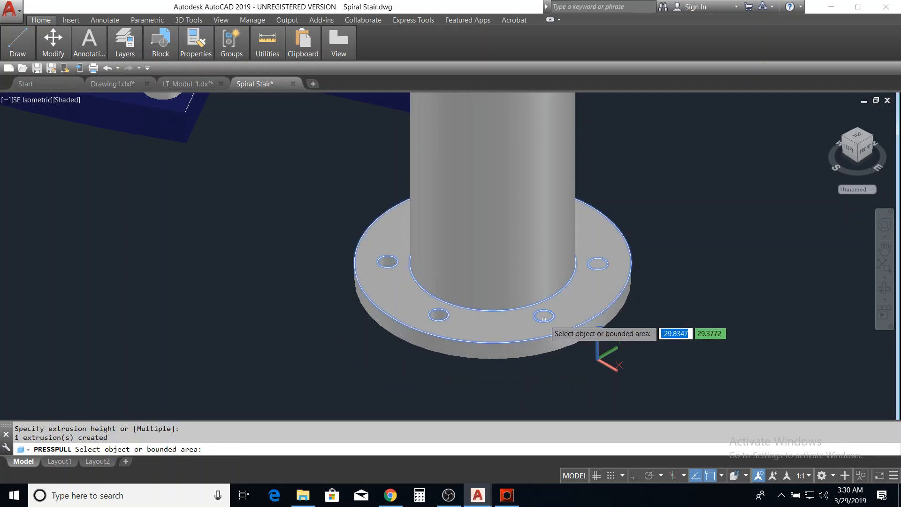
left_click(543, 315)
left_click(543, 357)
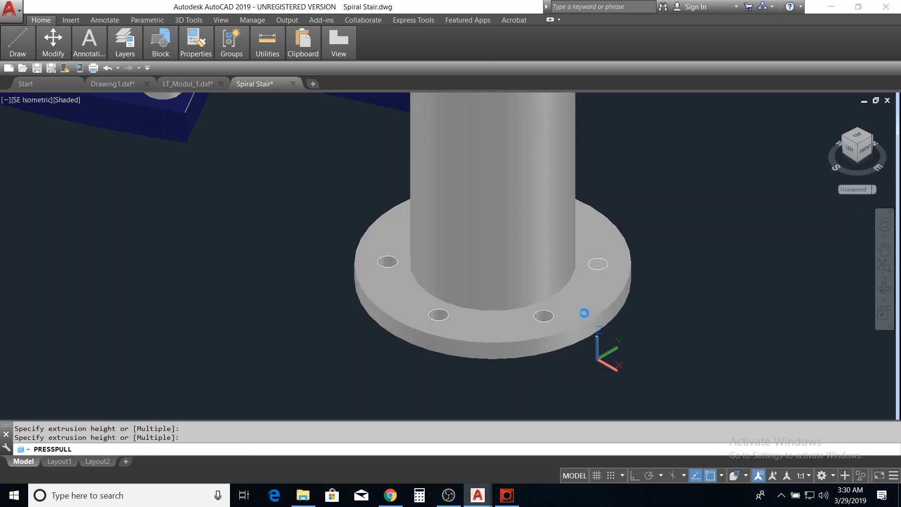
left_click(599, 265)
left_click(658, 329)
key("Return")
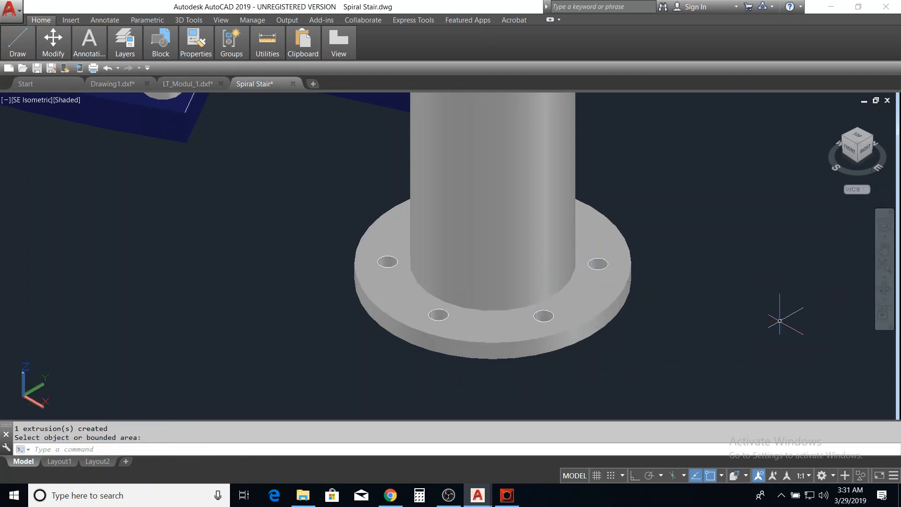
Presspull the two remaining circles at the back of the base plate down through it to cut the last bolt holes.
left_click(731, 332)
left_click(755, 328)
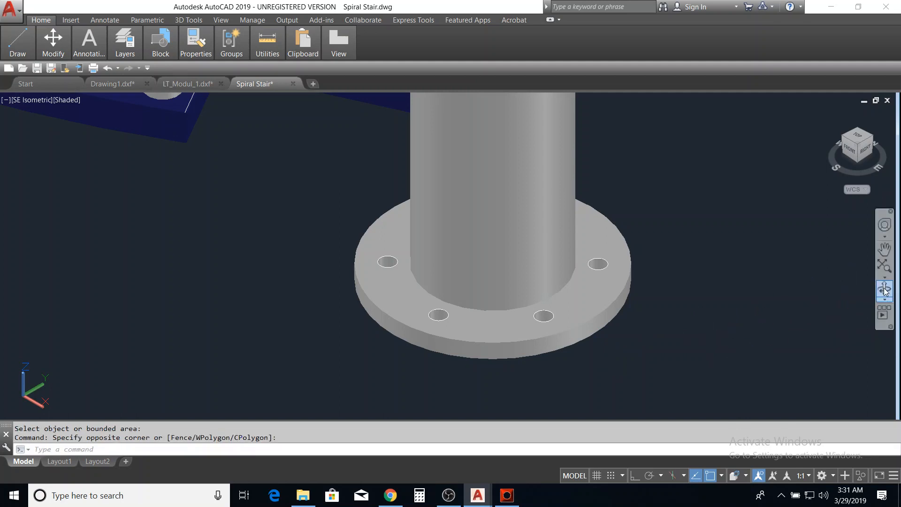
left_click(885, 291)
left_click_drag(708, 304, 633, 329)
key("Escape")
type("p")
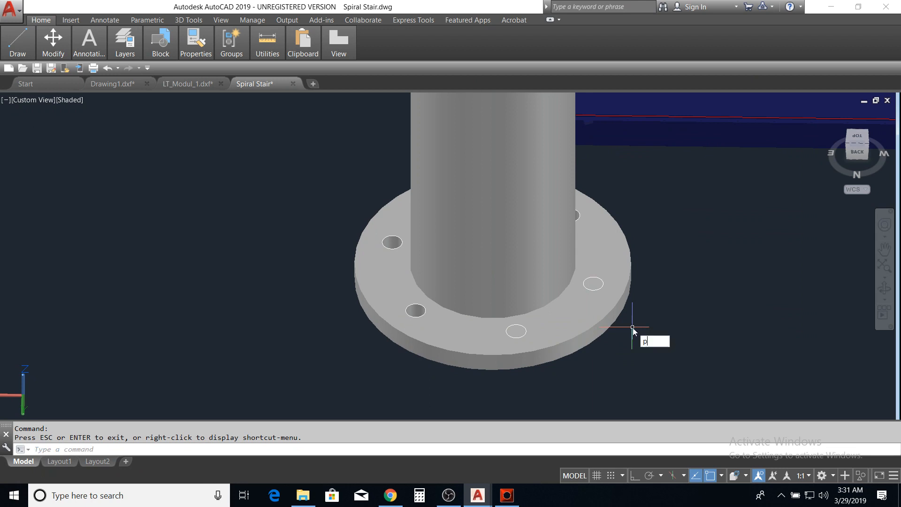
type("res")
key("Return")
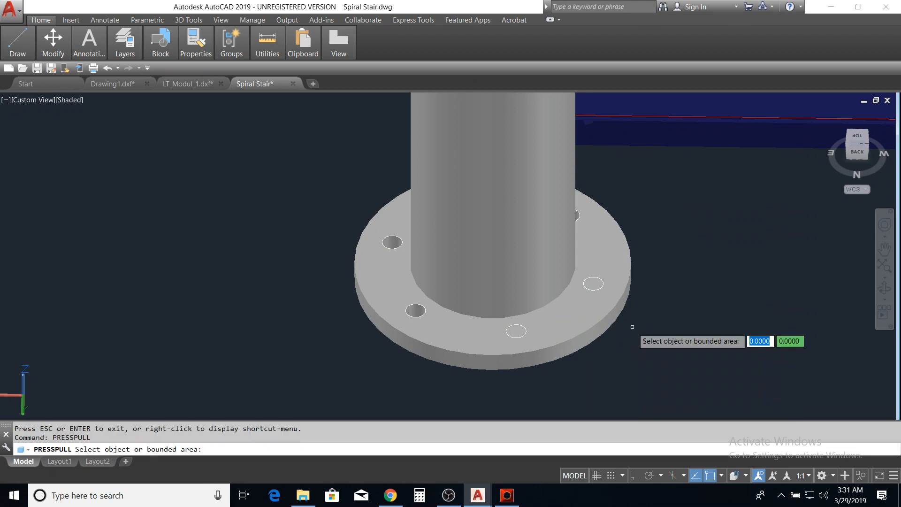
left_click(593, 284)
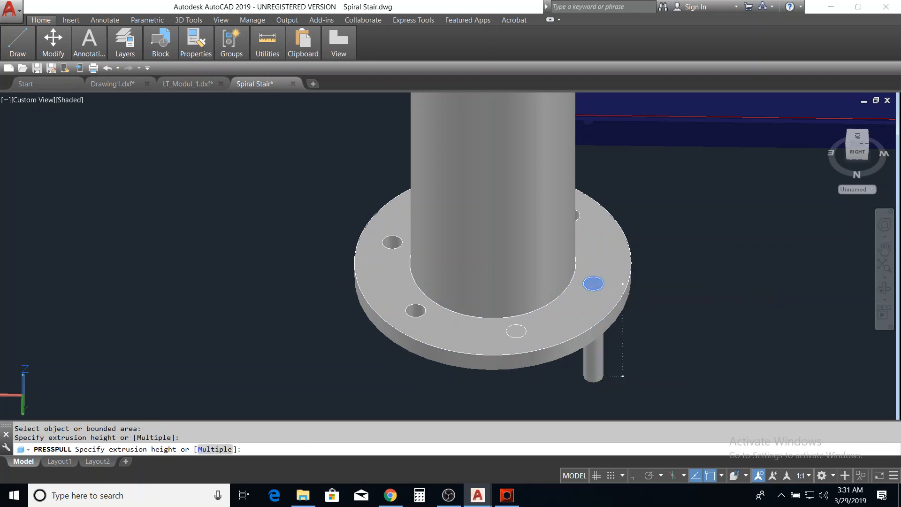
left_click(623, 376)
left_click(516, 332)
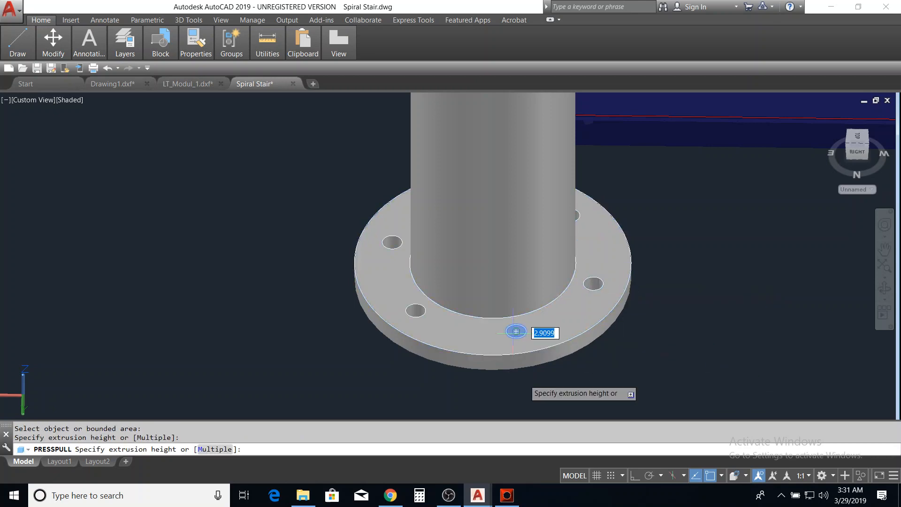
left_click(521, 389)
key("Return")
Orbit to a raised front view showing the whole spiral stair, and save the drawing.
scroll(826, 311, "down", 1)
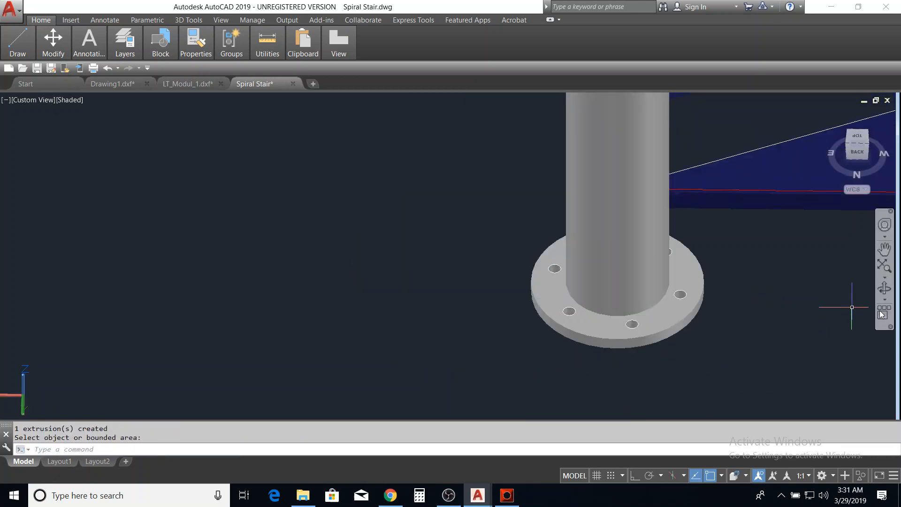
left_click(885, 290)
left_click_drag(758, 319, 553, 334)
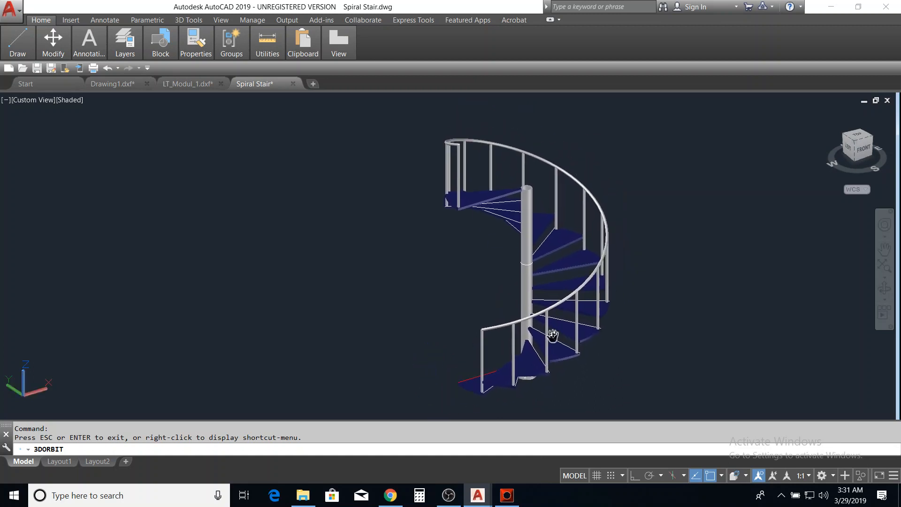
middle_click_drag(554, 332, 490, 368)
scroll(494, 316, "up", 1)
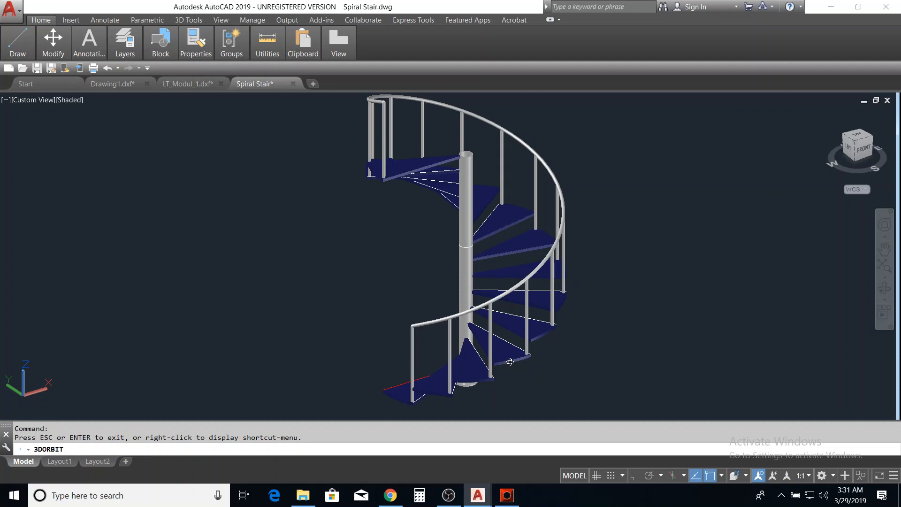
key("Escape")
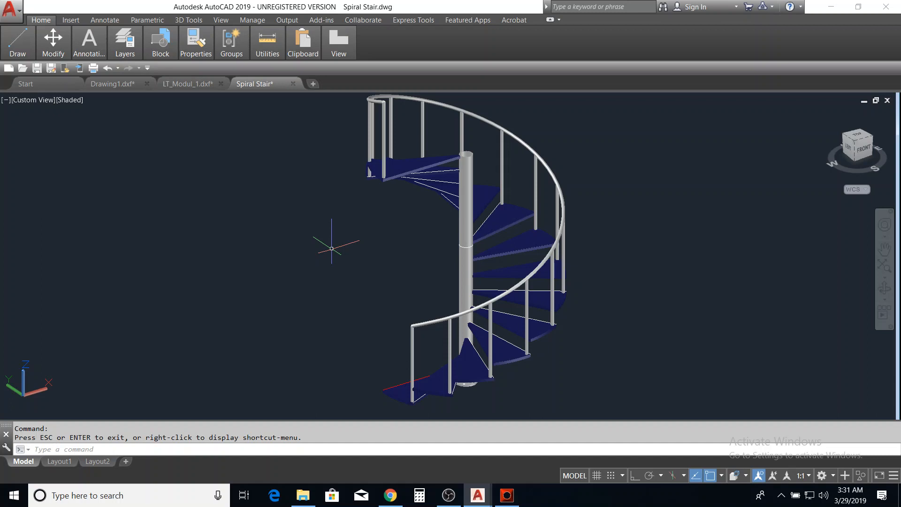
middle_click_drag(487, 294, 474, 299)
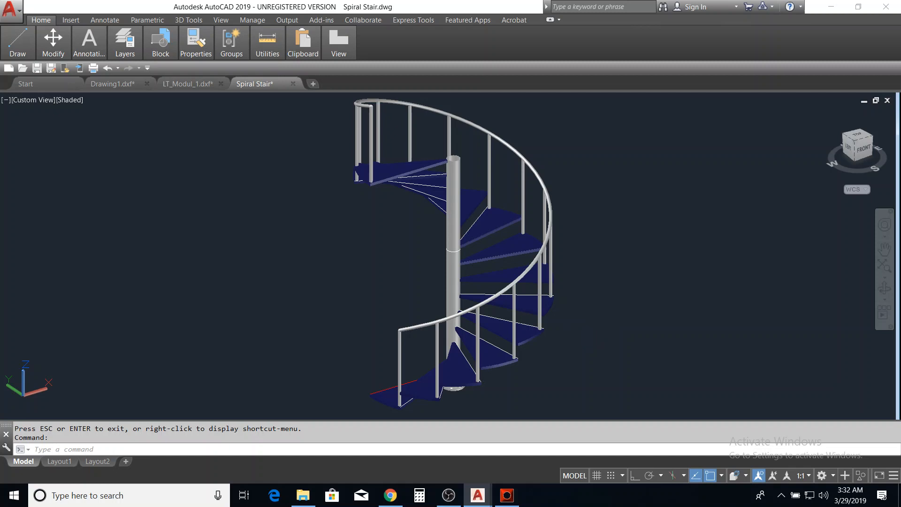
key("ctrl+s")
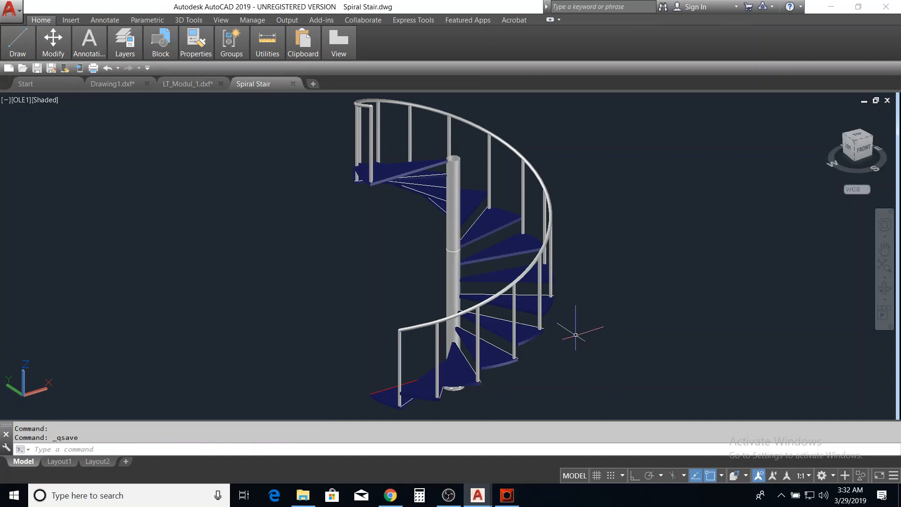